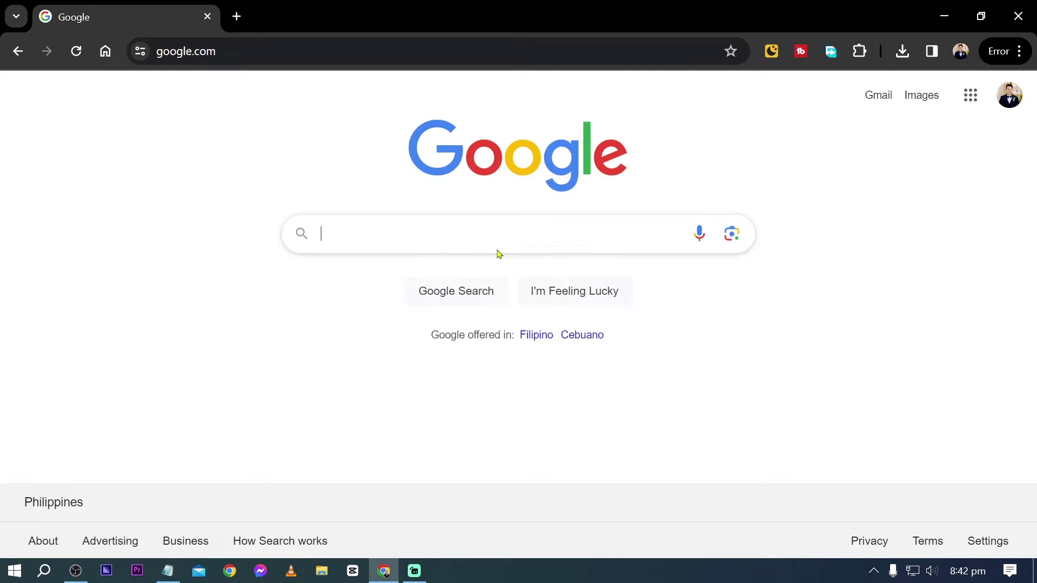
Search Google for 'streamlabs' and open the sponsored Streamlabs website
click(472, 233)
text(streamlabs)
key(Return)
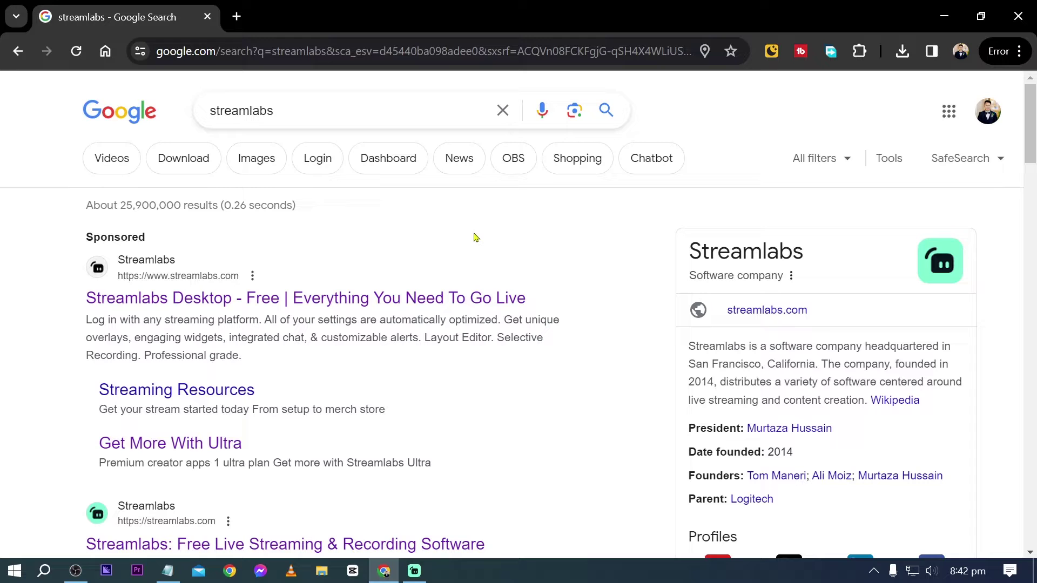
click(454, 276)
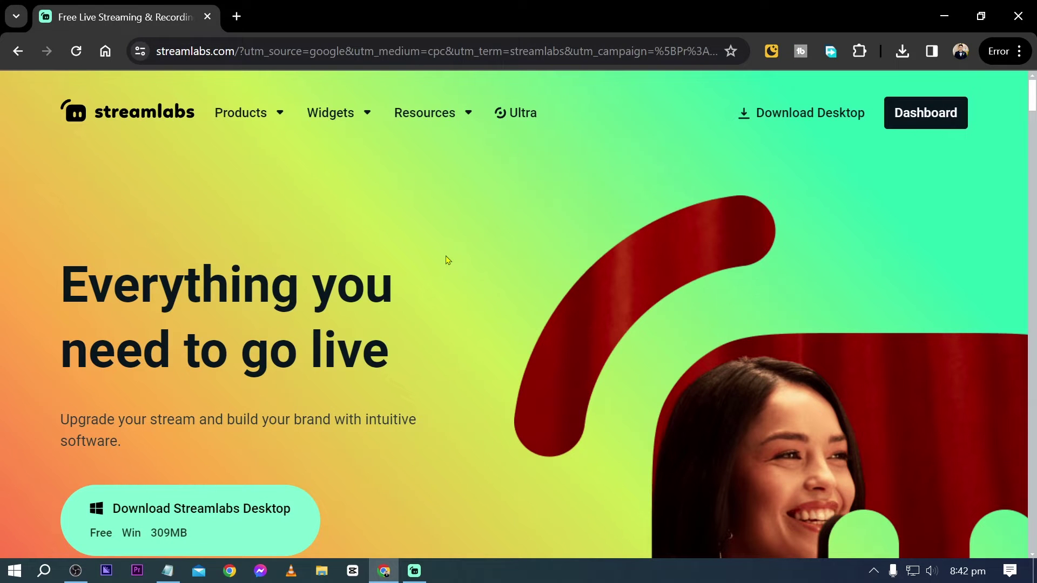
Go to the Streamlabs dashboard and show the products and apps list
click(924, 113)
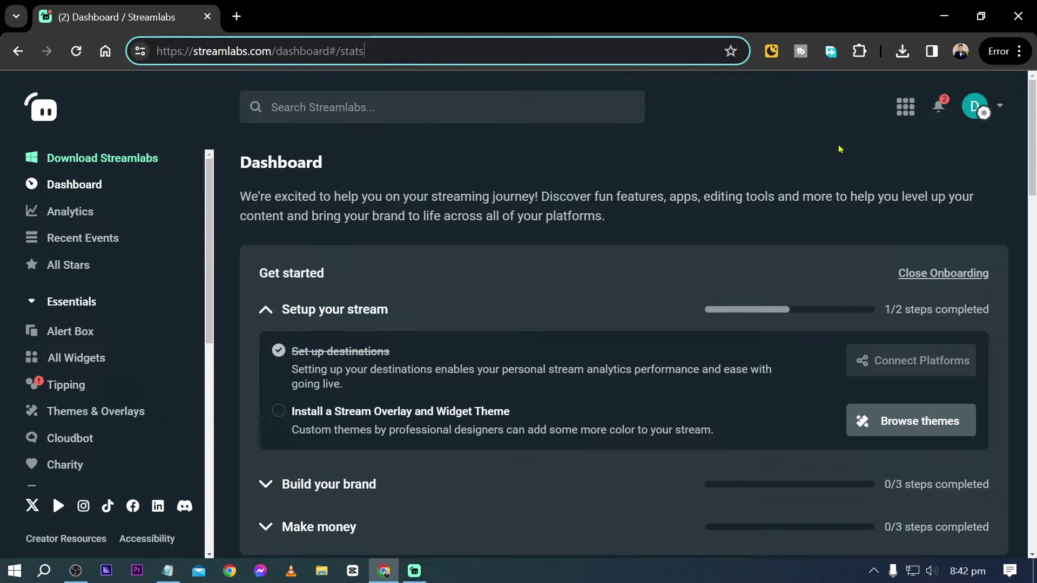
click(905, 106)
scroll(717, 157, down, 2)
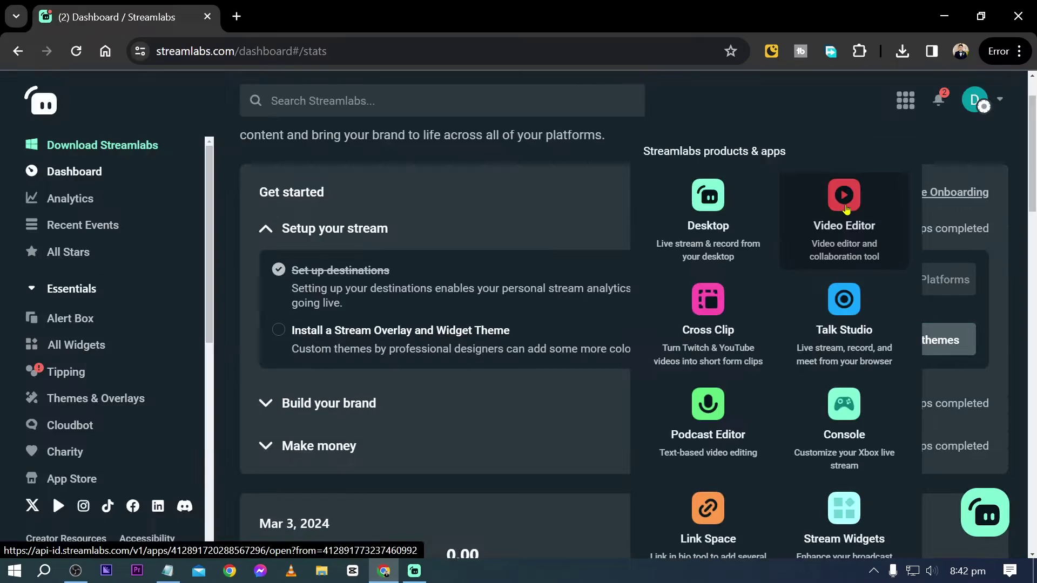
Launch the Video Editor and create a new video project named 'Nature Sample'
click(801, 100)
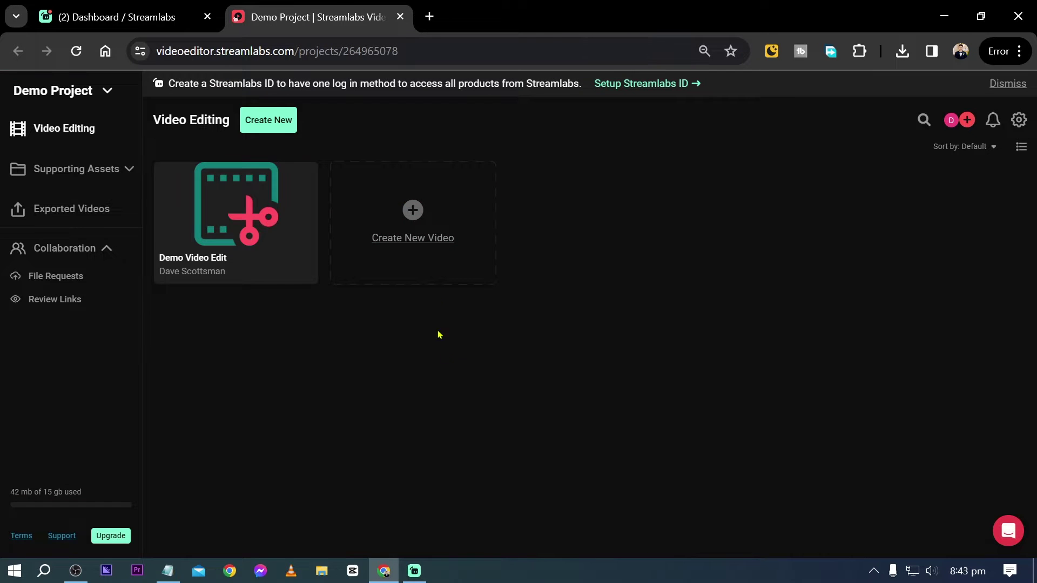
click(413, 222)
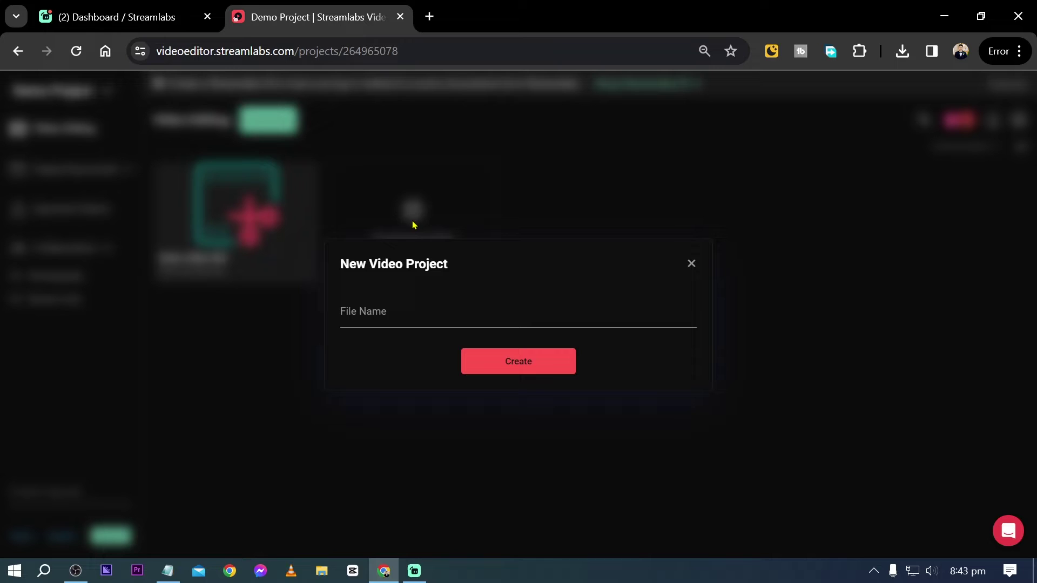
click(417, 310)
click(506, 370)
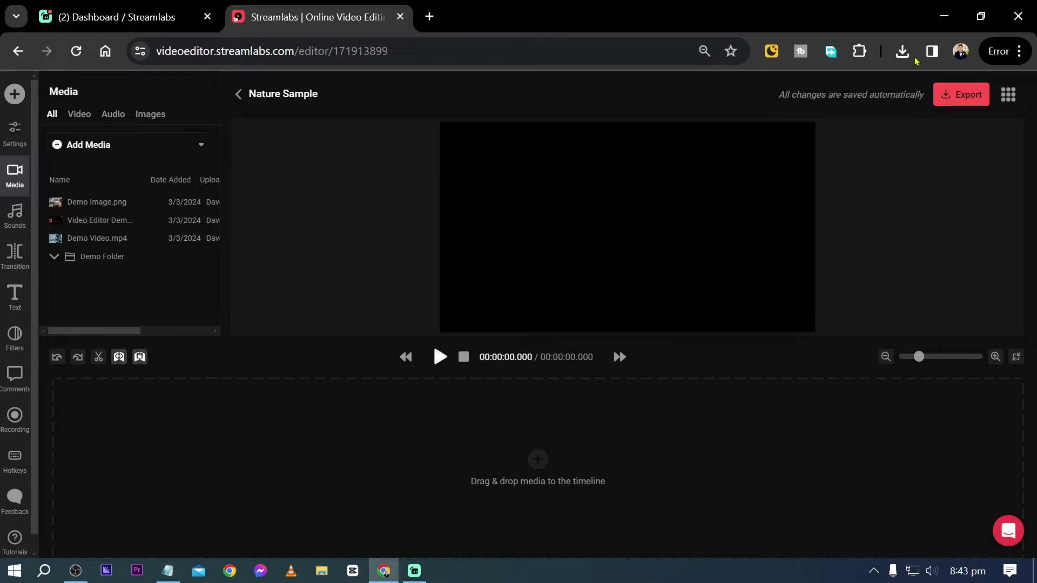
Import the downloaded 4K Nature mp4 into Media and add it to the timeline
click(902, 51)
drag(793, 135, 173, 287)
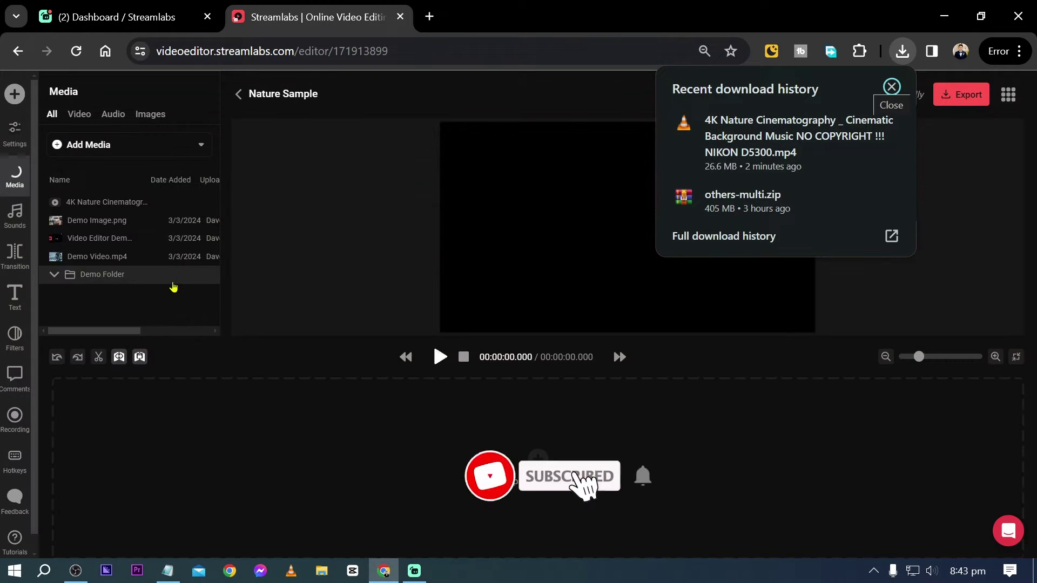
click(74, 203)
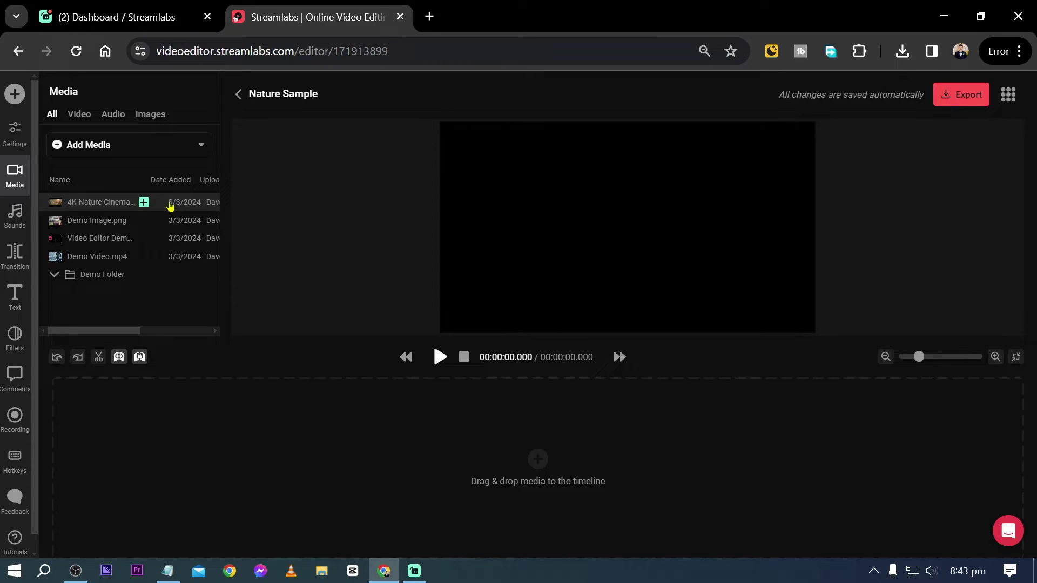
click(143, 202)
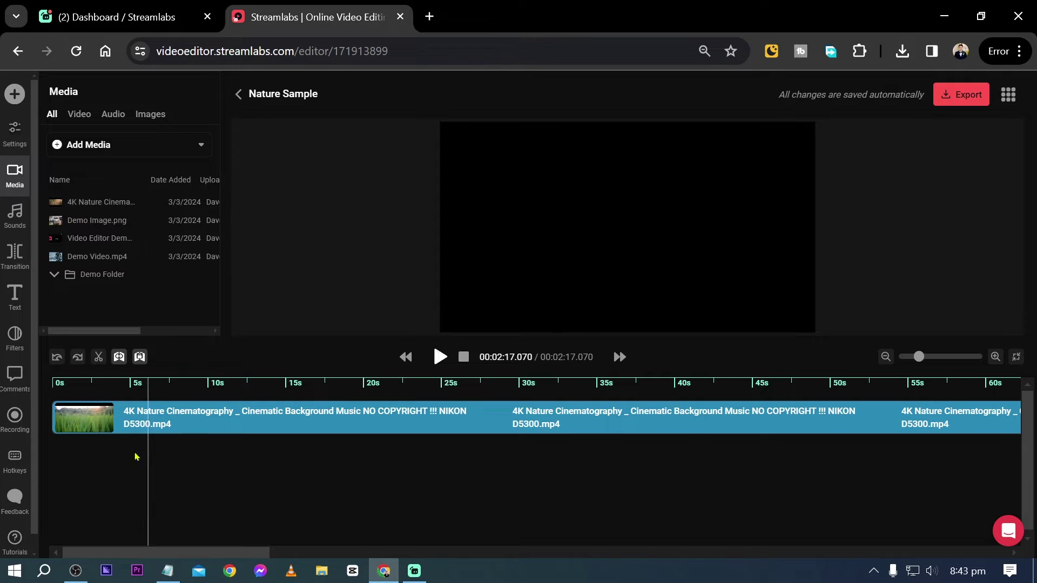
Preview the 4K Nature clip from the start of the timeline
click(67, 384)
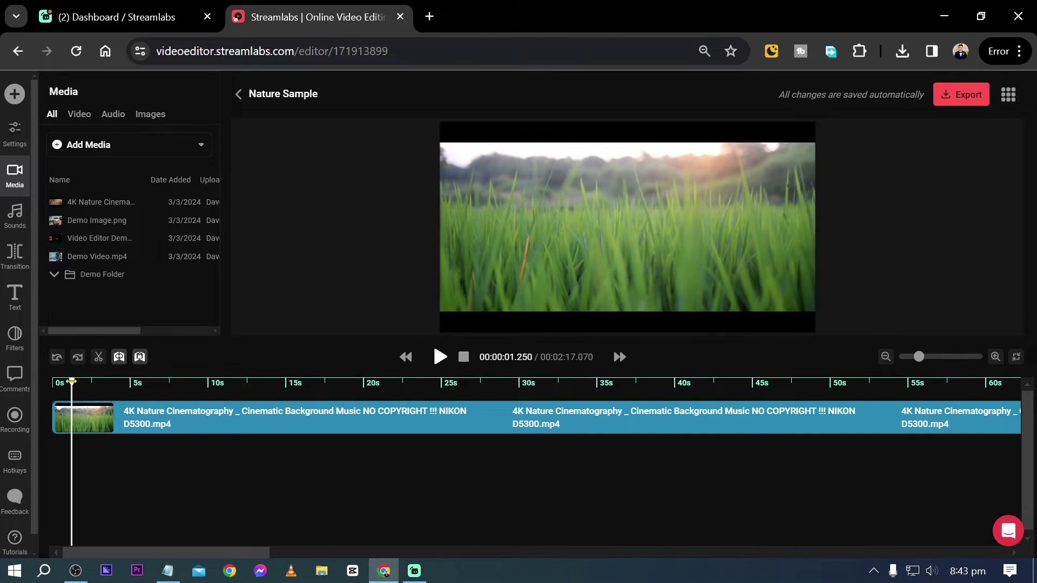
drag(71, 382, 22, 383)
click(440, 357)
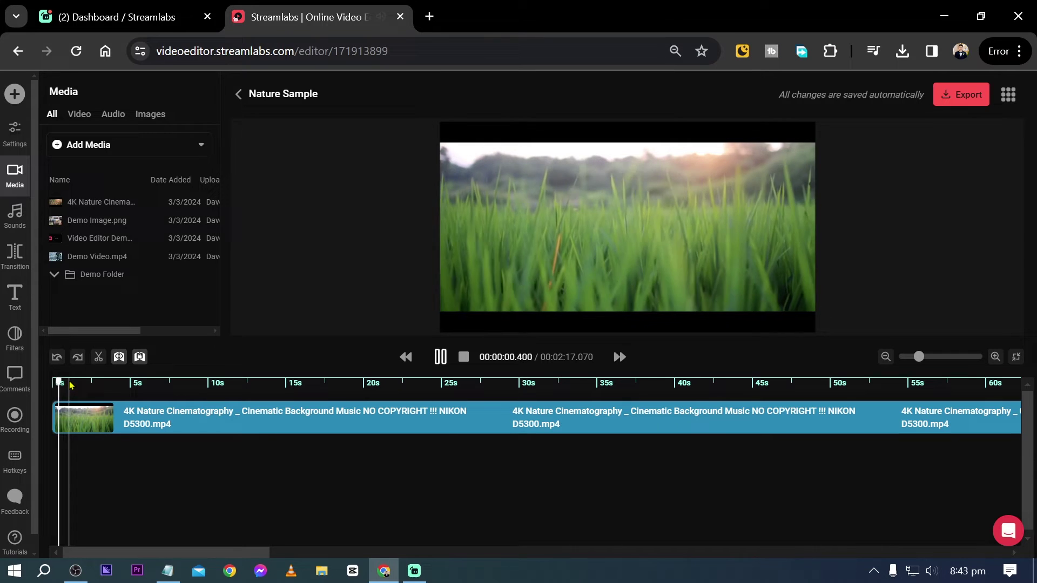
click(440, 356)
click(464, 357)
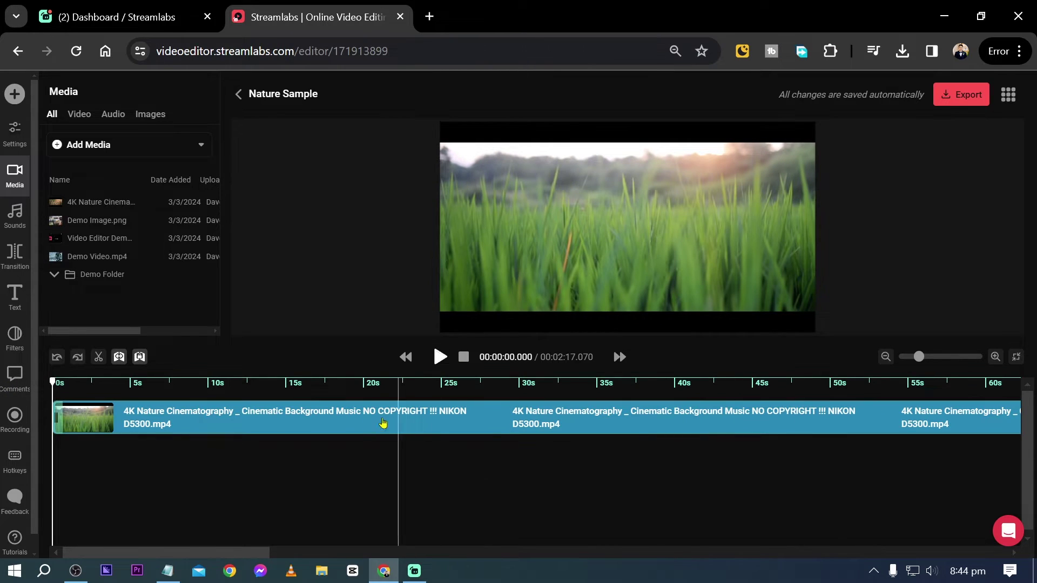
Detach the clip's audio onto its own track and set its Track Volume to 30%
right_click(347, 417)
click(422, 510)
click(410, 456)
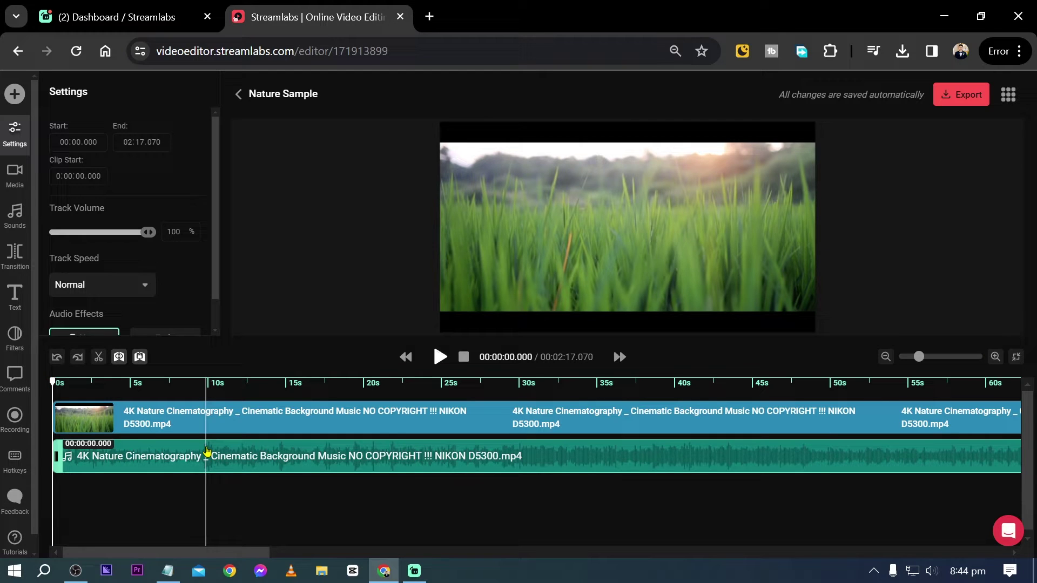
drag(147, 233, 84, 235)
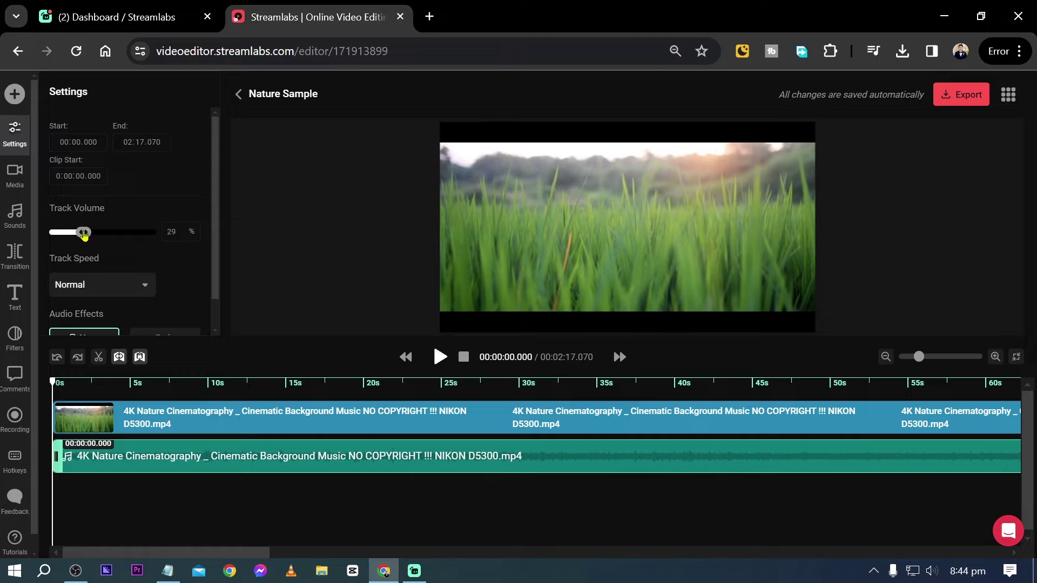
click(177, 238)
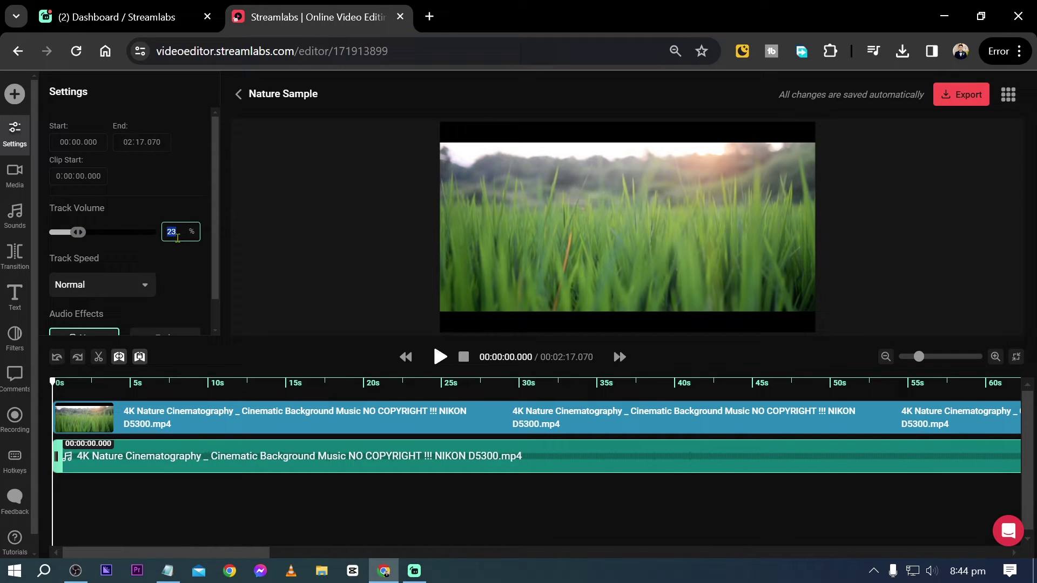
scroll(99, 155, down, 1)
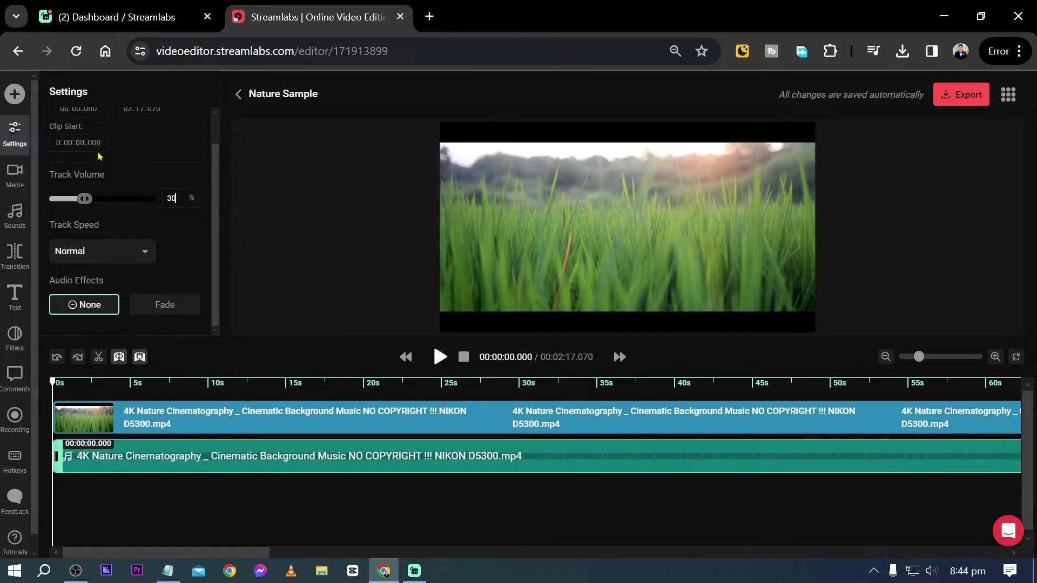
Try 2x Track Speed on the audio track, then restore it to Normal
click(126, 262)
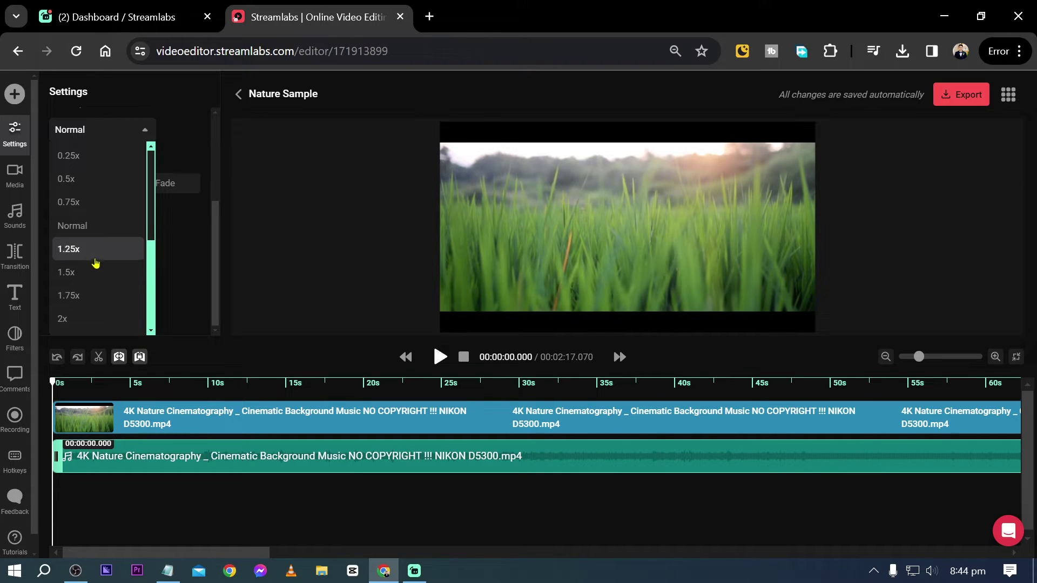
scroll(108, 270, down, 3)
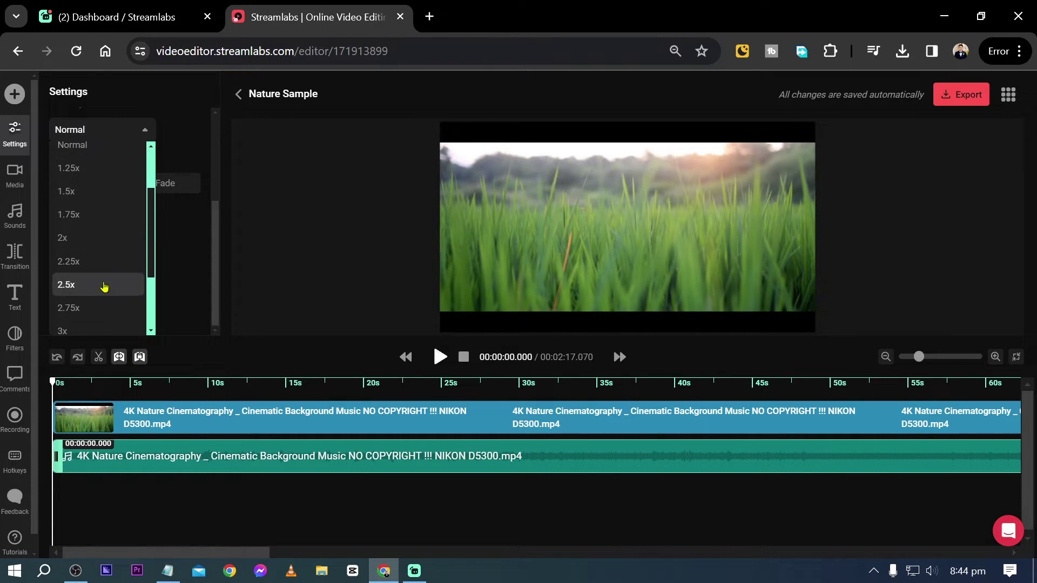
click(104, 241)
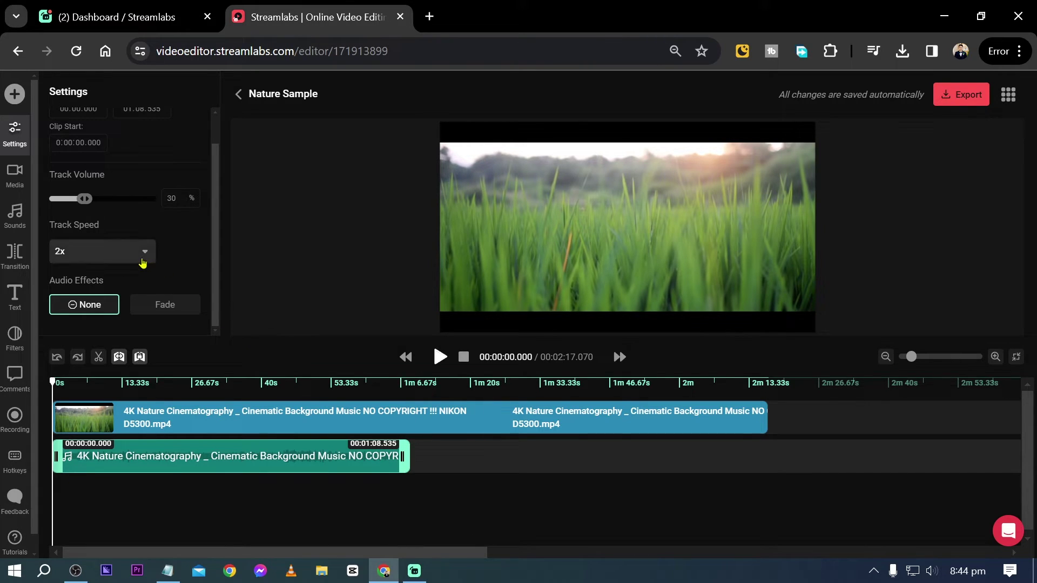
click(142, 256)
click(114, 227)
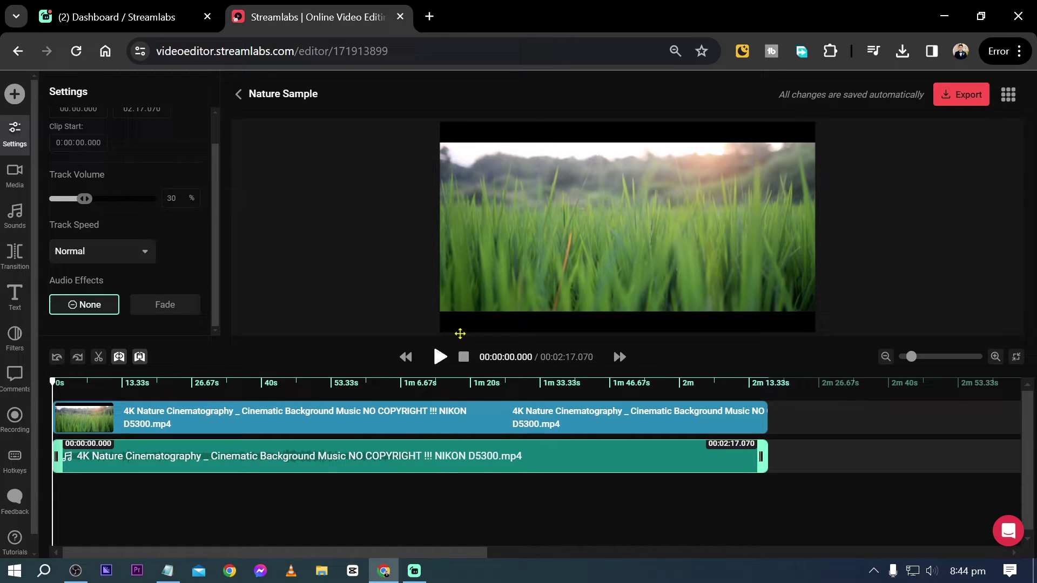
click(243, 540)
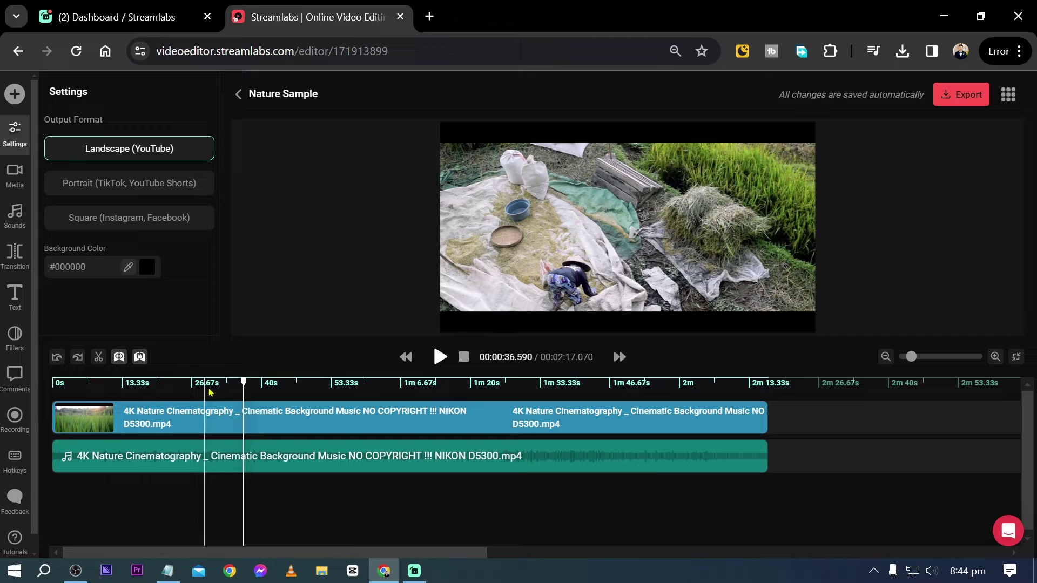
Return to the video start and browse the media library's video, audio and image filters
drag(244, 381, 53, 381)
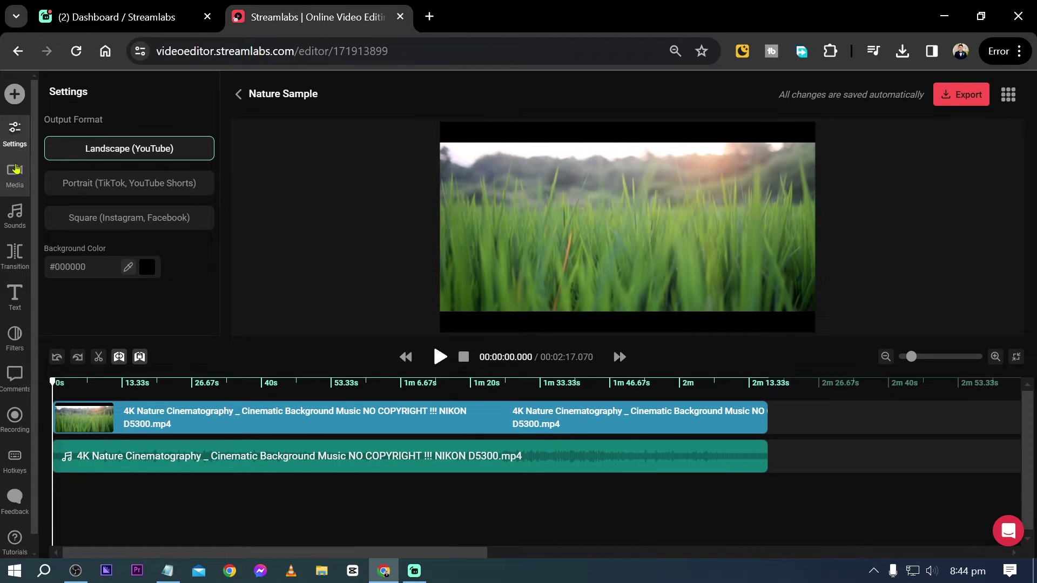
click(15, 177)
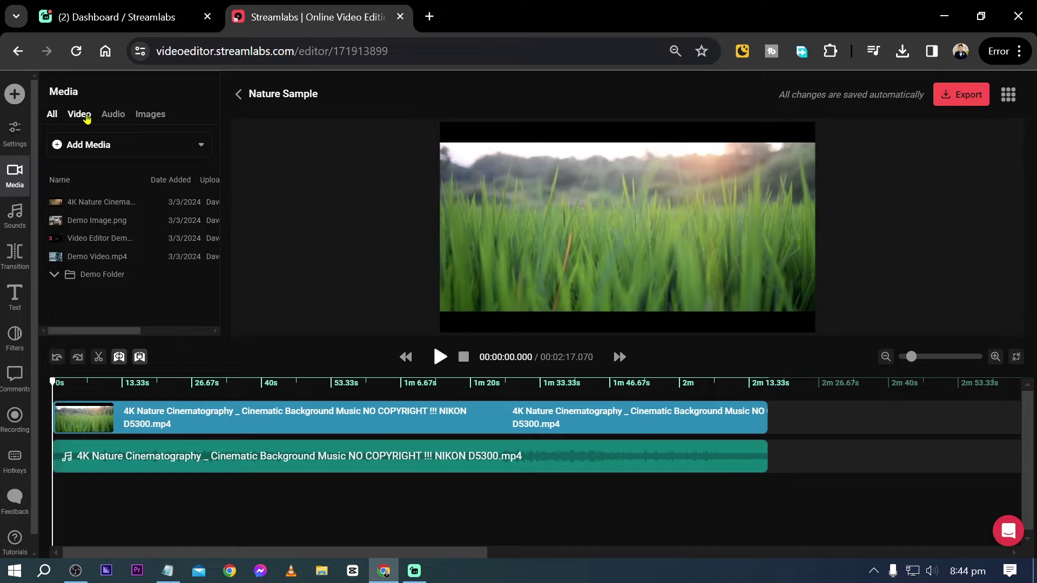
click(87, 118)
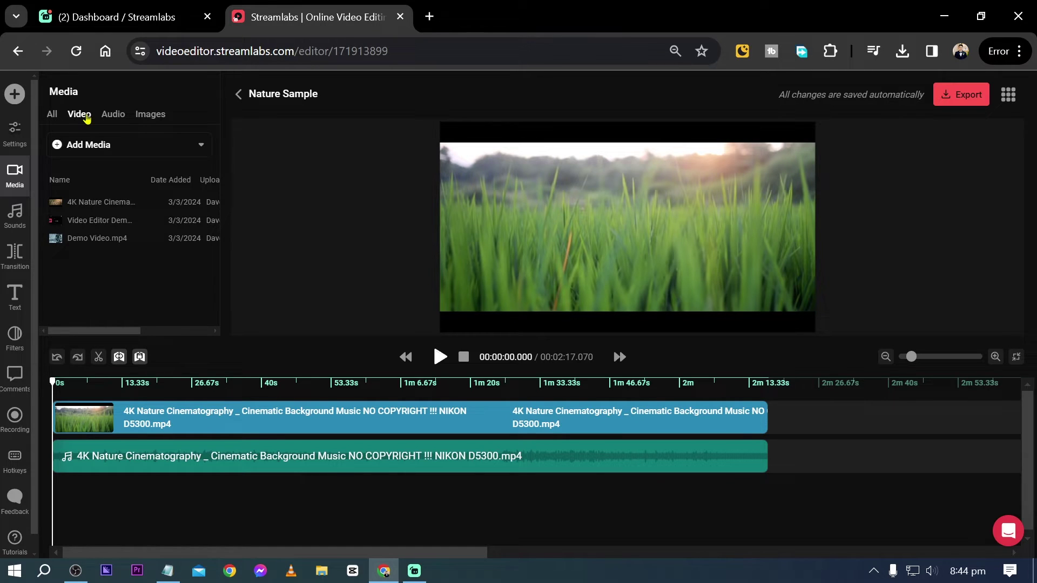
click(115, 116)
click(152, 114)
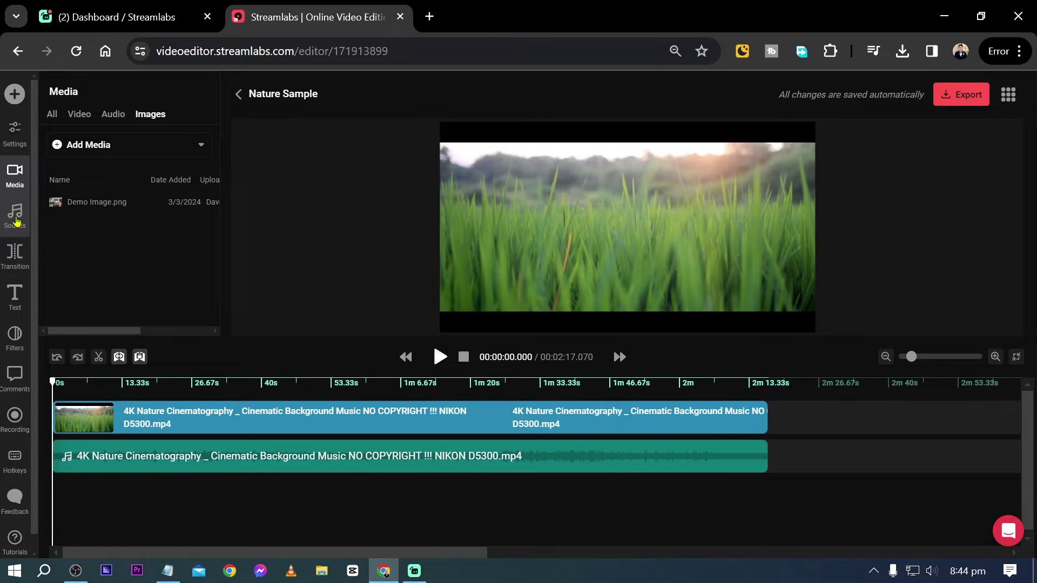
Browse the built-in sounds and transitions, then open the Astral audio clip's settings
click(17, 222)
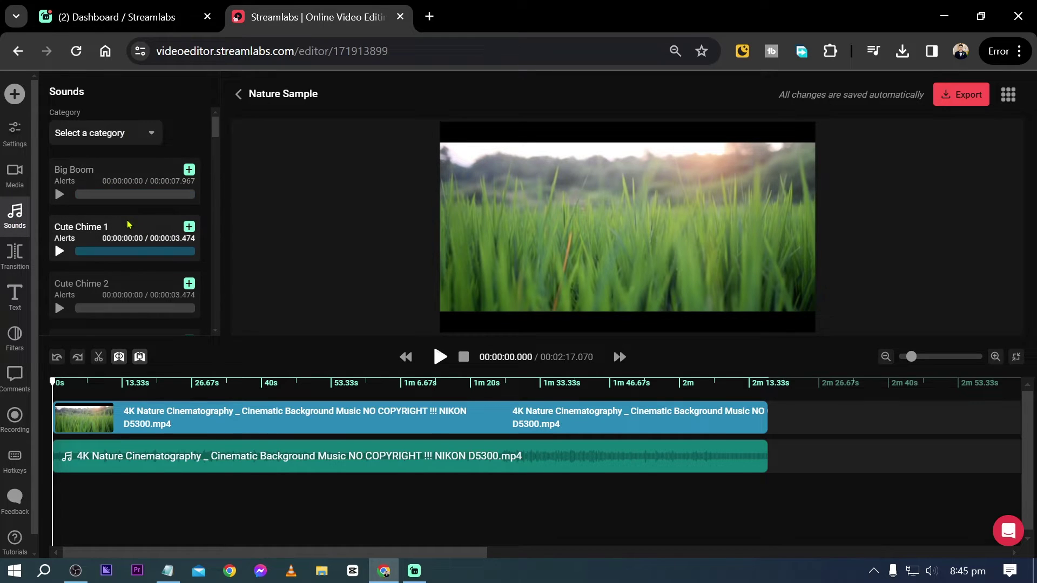
scroll(127, 223, down, 2)
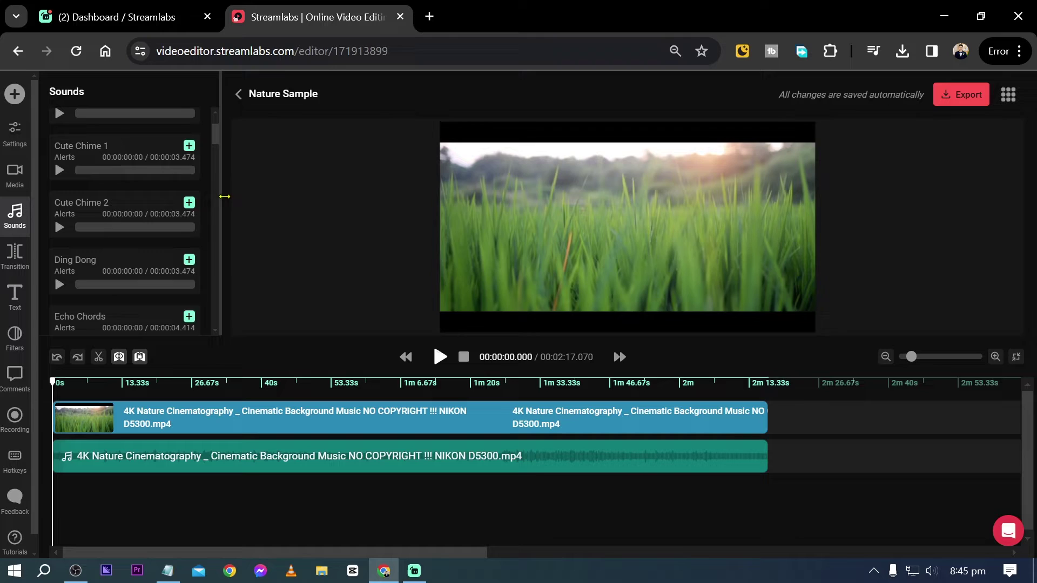
drag(220, 196, 306, 196)
scroll(62, 178, up, 2)
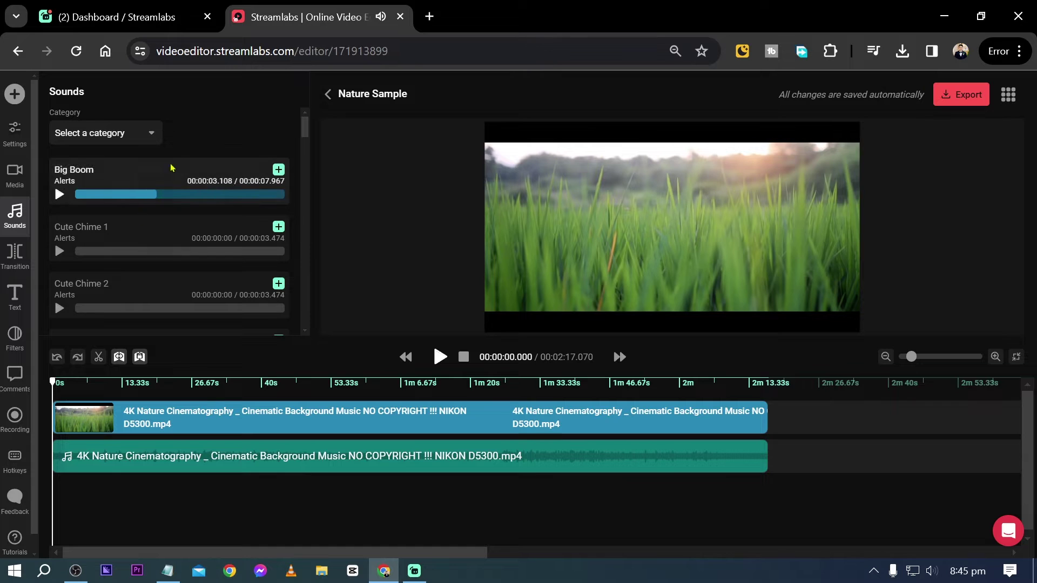
scroll(167, 173, down, 4)
scroll(88, 222, down, 10)
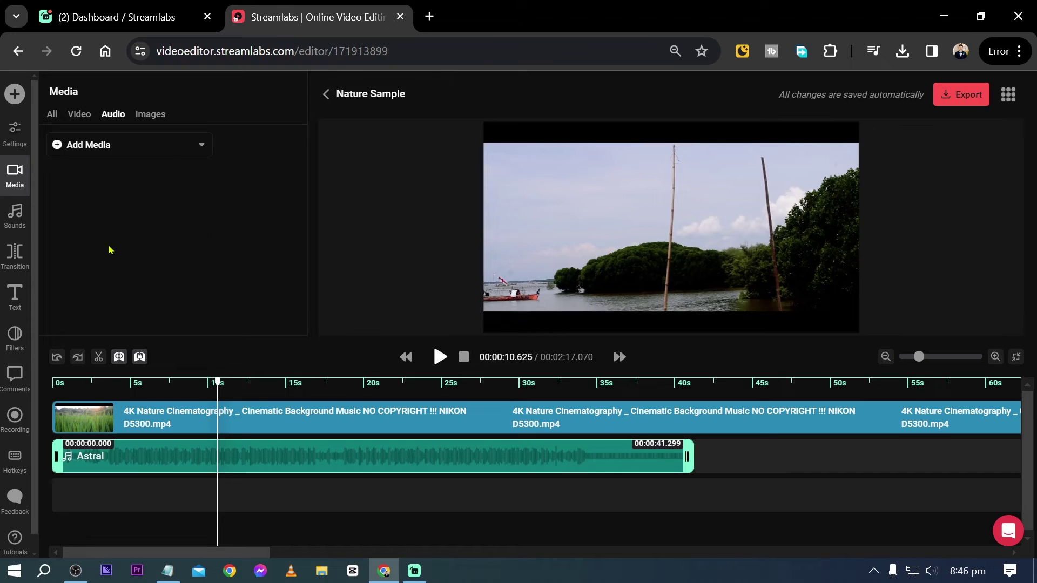
click(14, 254)
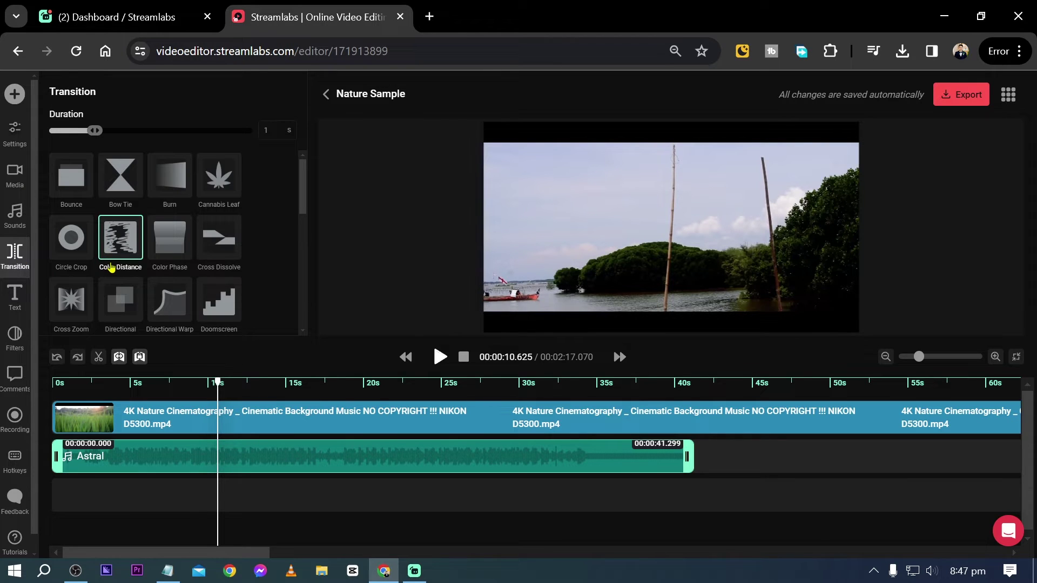
click(162, 456)
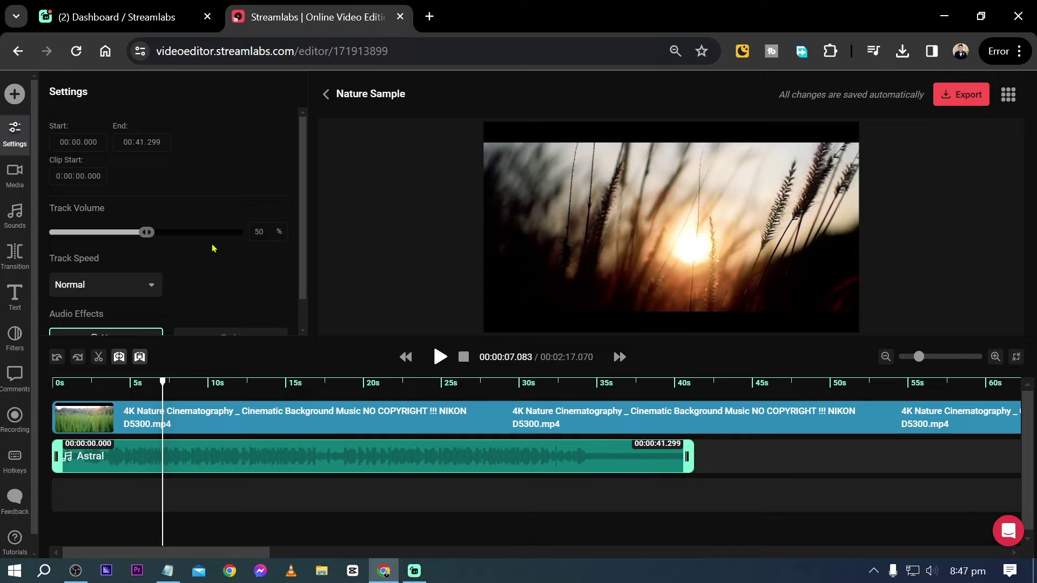
Split the nature clip at about 6.8 s, drop Bounce on the cut, and preview it
click(159, 419)
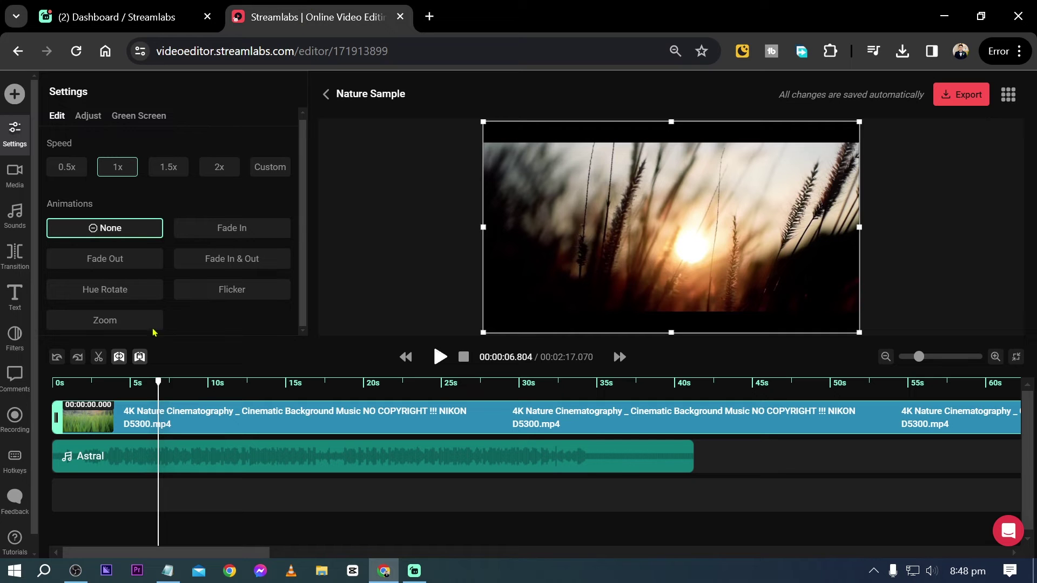
key(s)
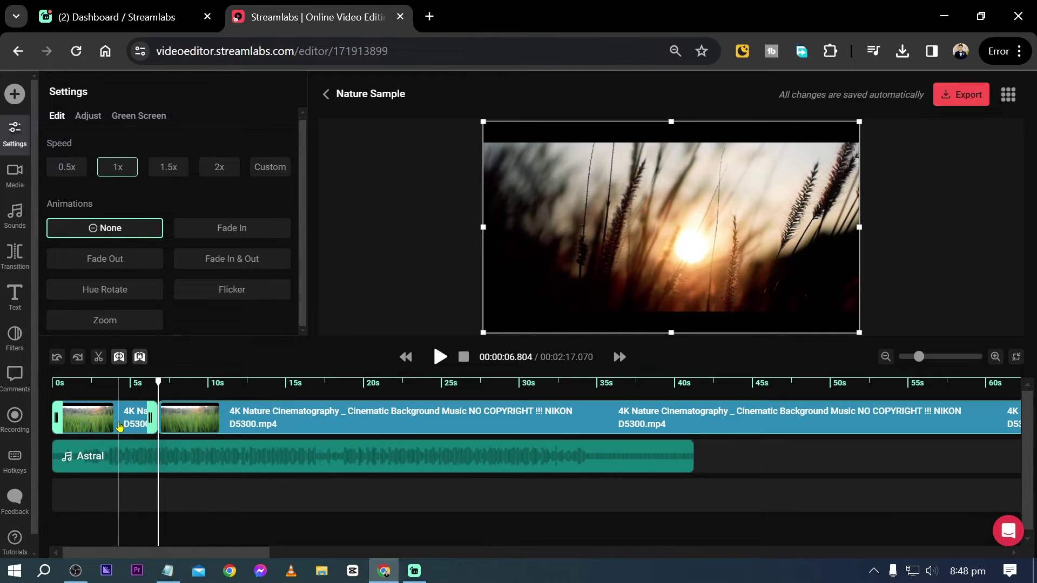
click(15, 254)
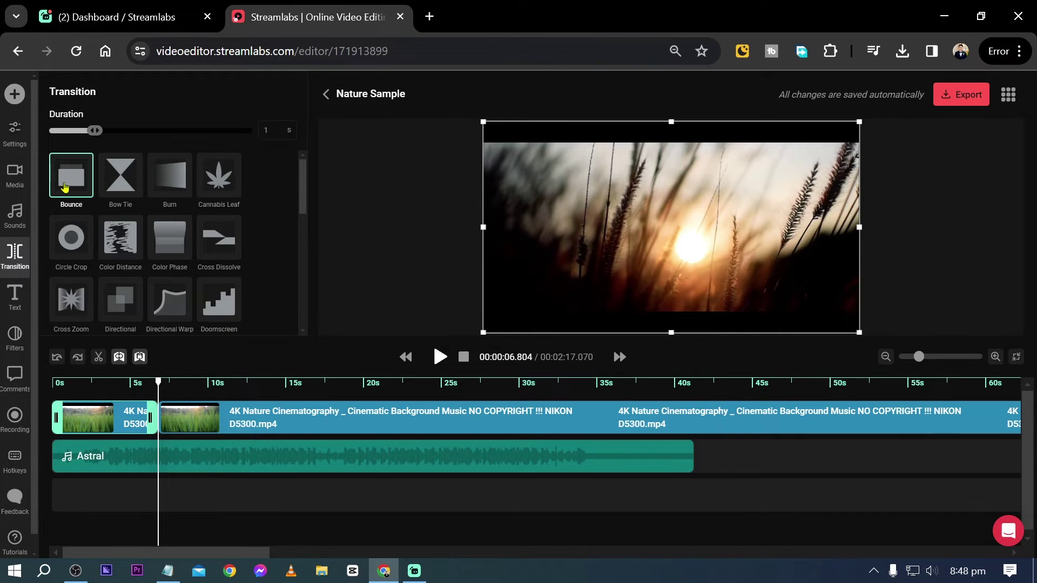
drag(73, 172, 162, 420)
click(81, 384)
key(space)
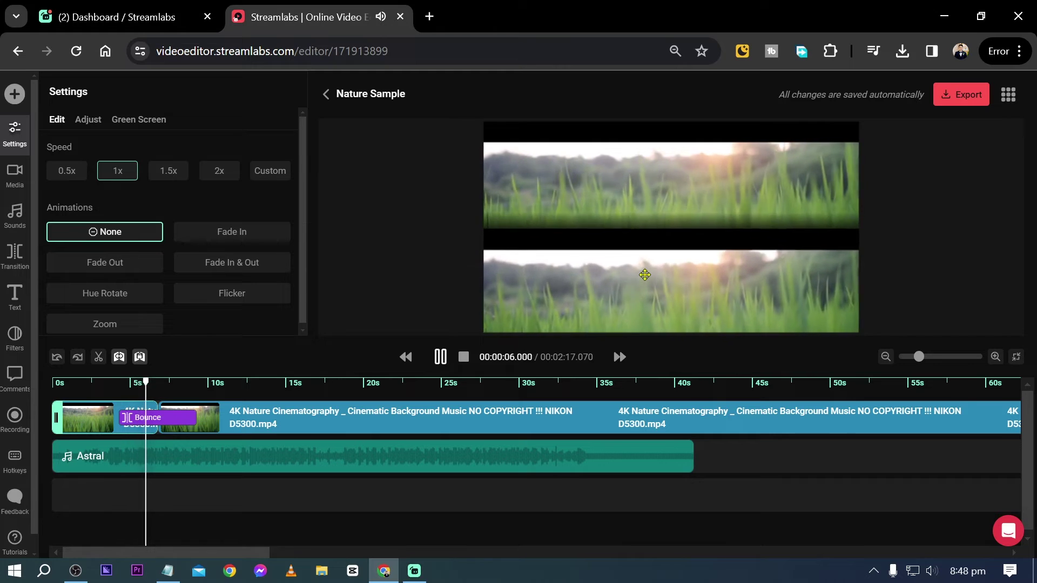
Shorten the Bounce transition from 1.81 s to 1 s and preview it
key(space)
click(187, 419)
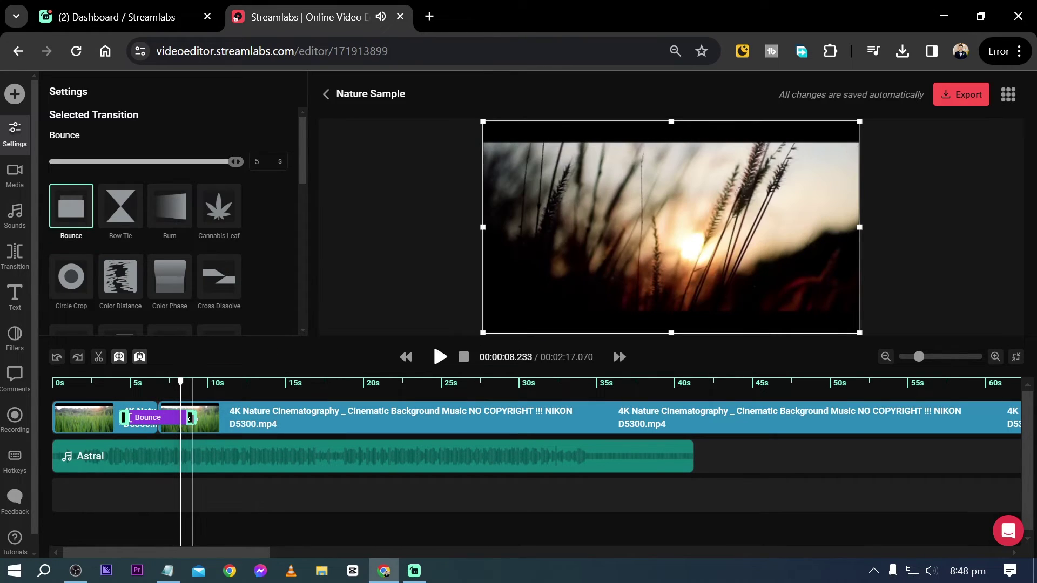
drag(189, 420, 170, 419)
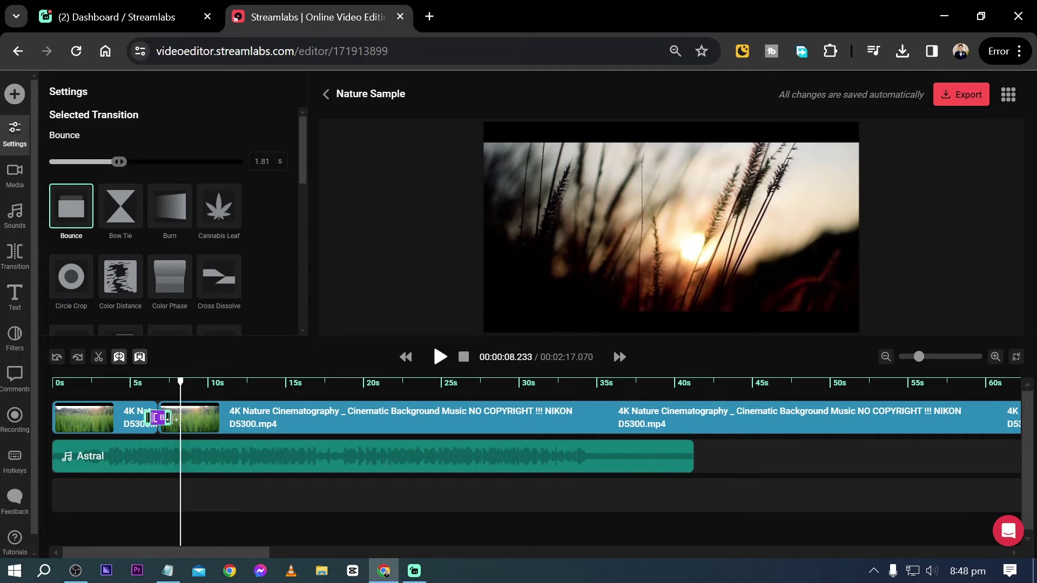
drag(126, 162, 89, 163)
click(134, 407)
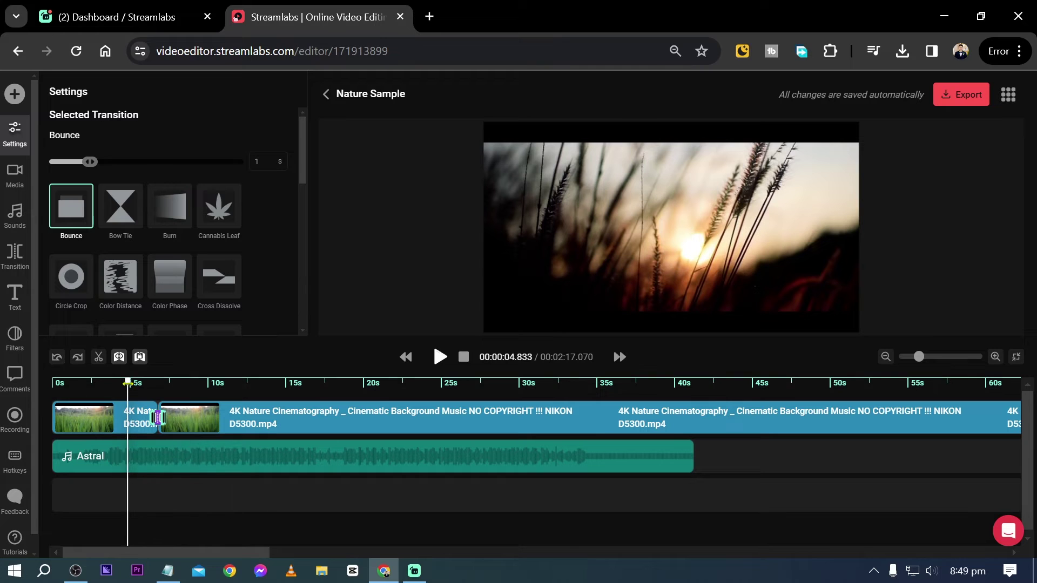
key(space)
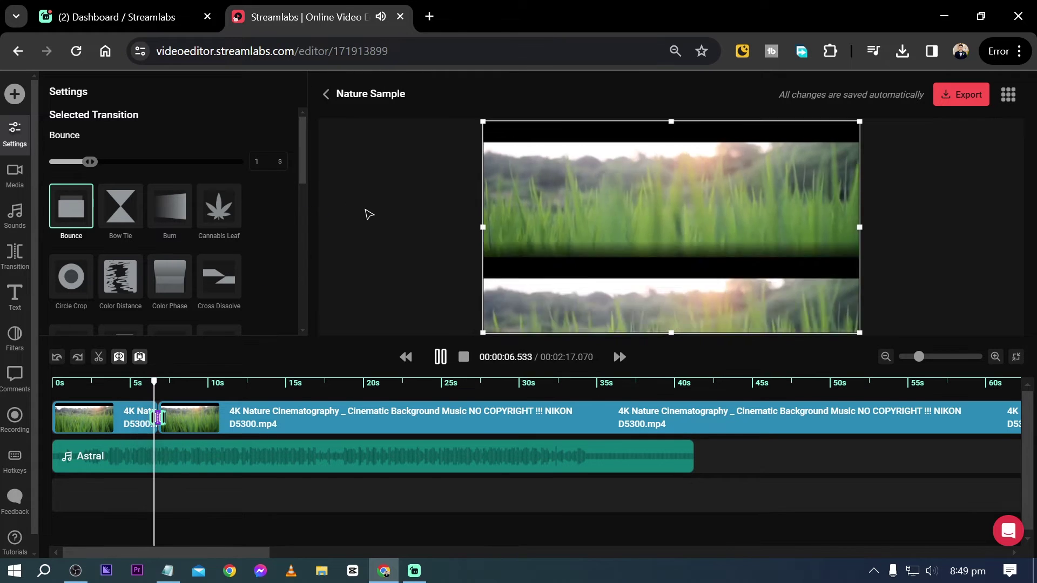
key(space)
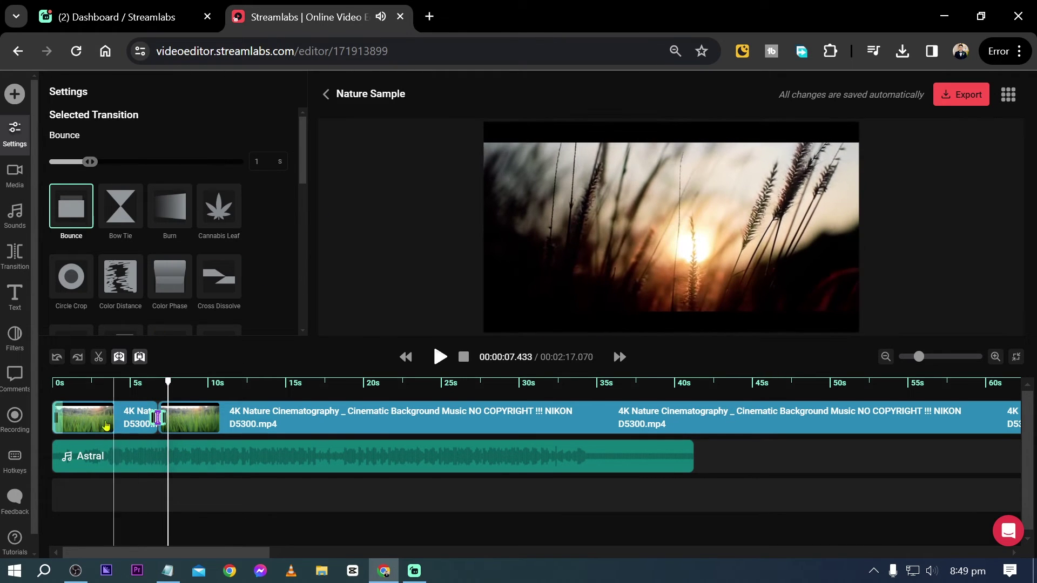
Add the Luminance transition between the two clips from the transitions gallery
click(158, 416)
click(15, 257)
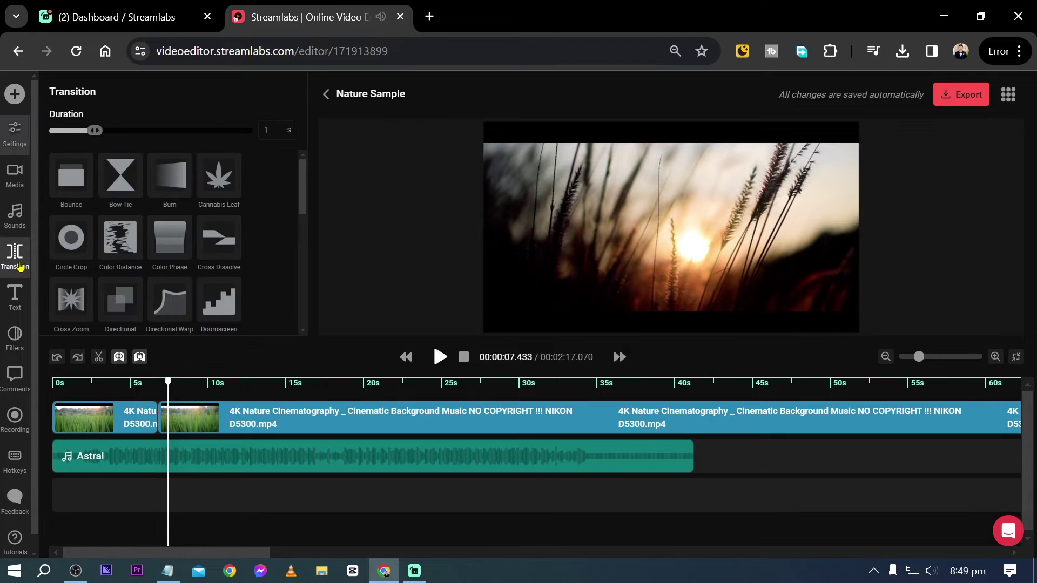
scroll(304, 181, down, 4)
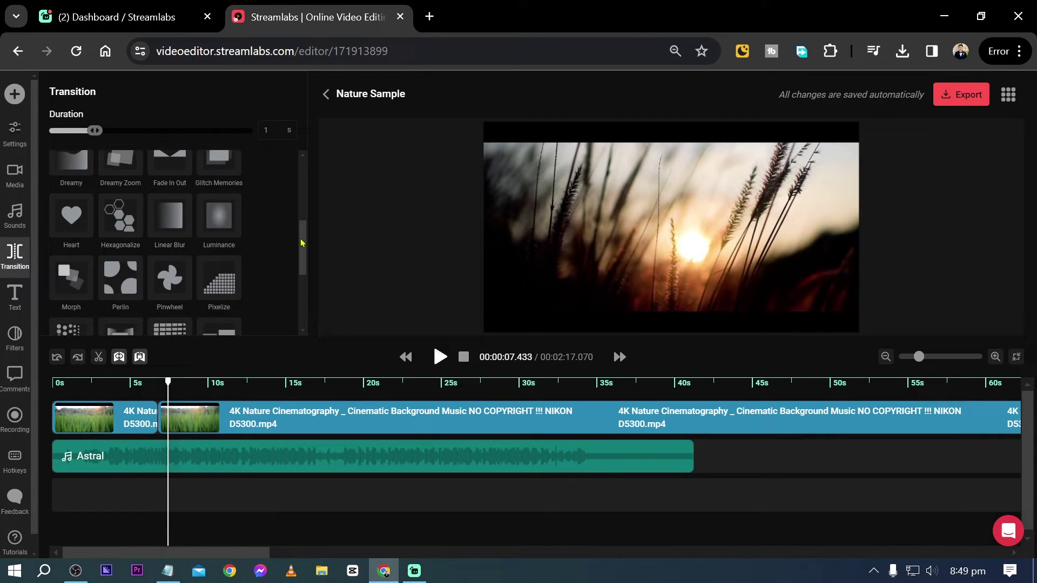
click(46, 272)
Add a Carter One text clip near the start of the video
click(15, 296)
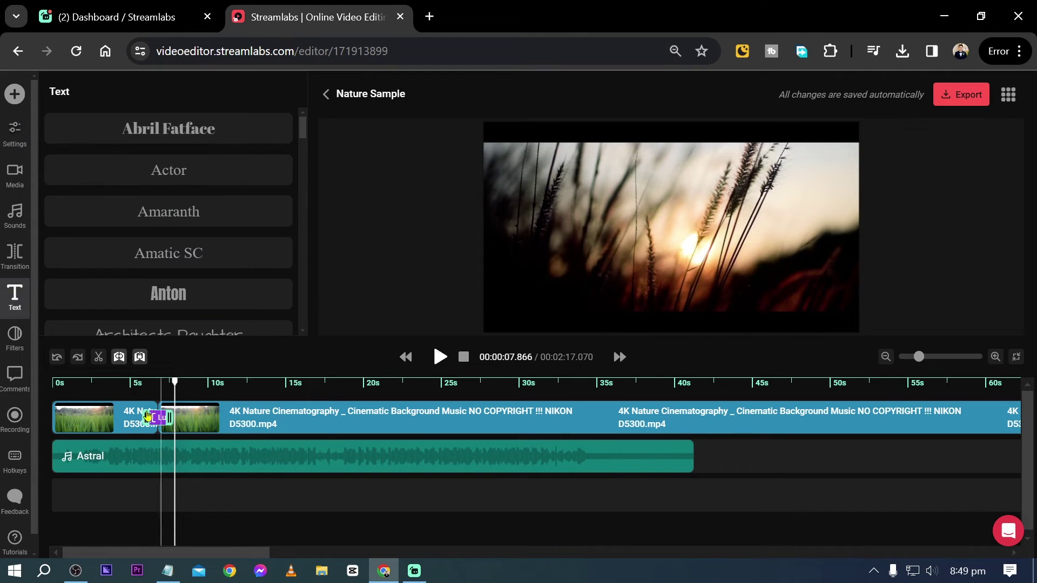
click(61, 390)
click(15, 296)
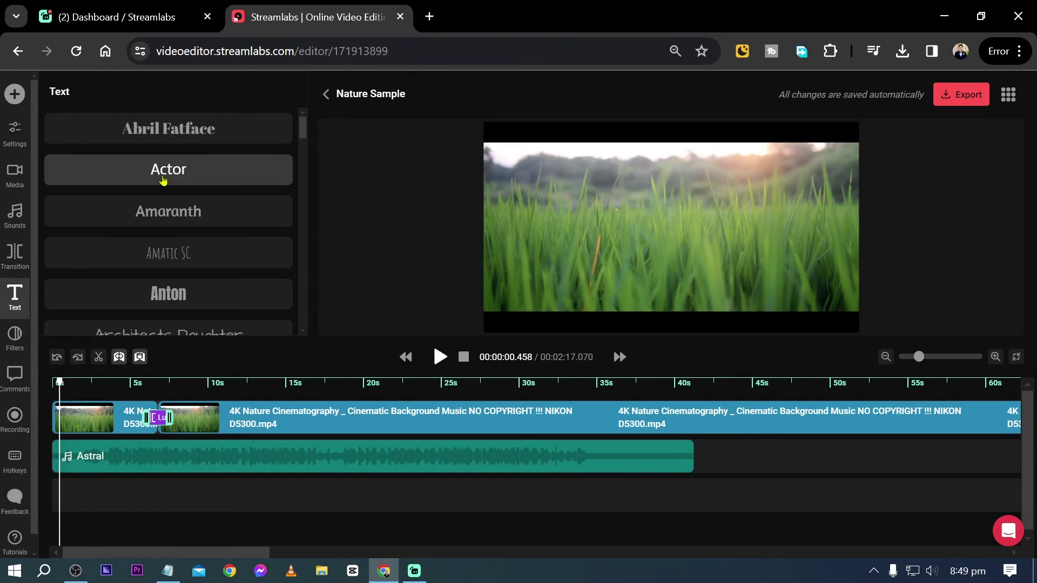
scroll(168, 184, down, 2)
scroll(179, 200, down, 2)
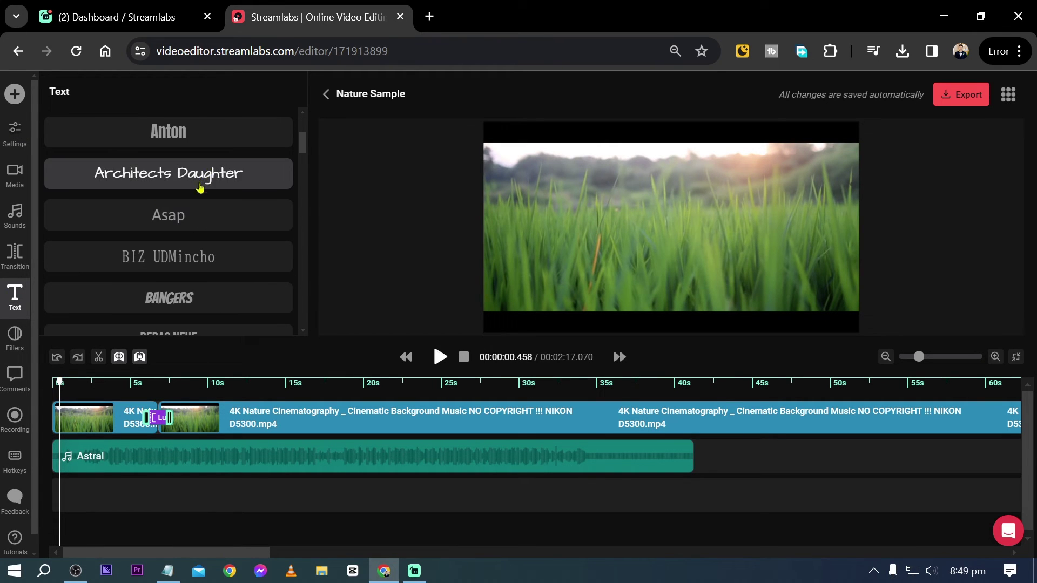
scroll(200, 195, down, 2)
scroll(196, 189, down, 2)
click(229, 254)
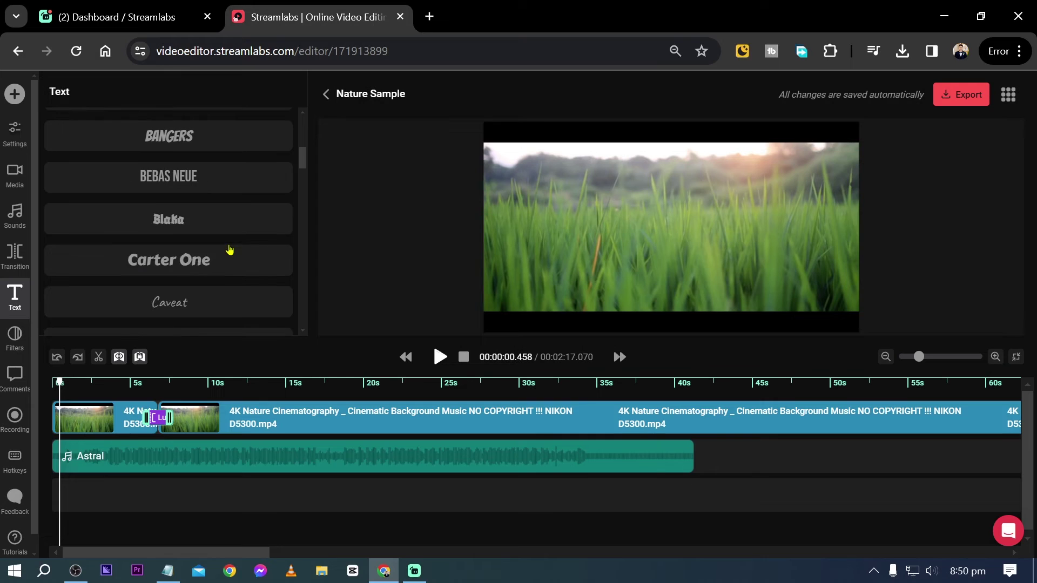
Replace the sample text with the title 'Nature at it's finest'
scroll(141, 280, up, 3)
triple_click(122, 207)
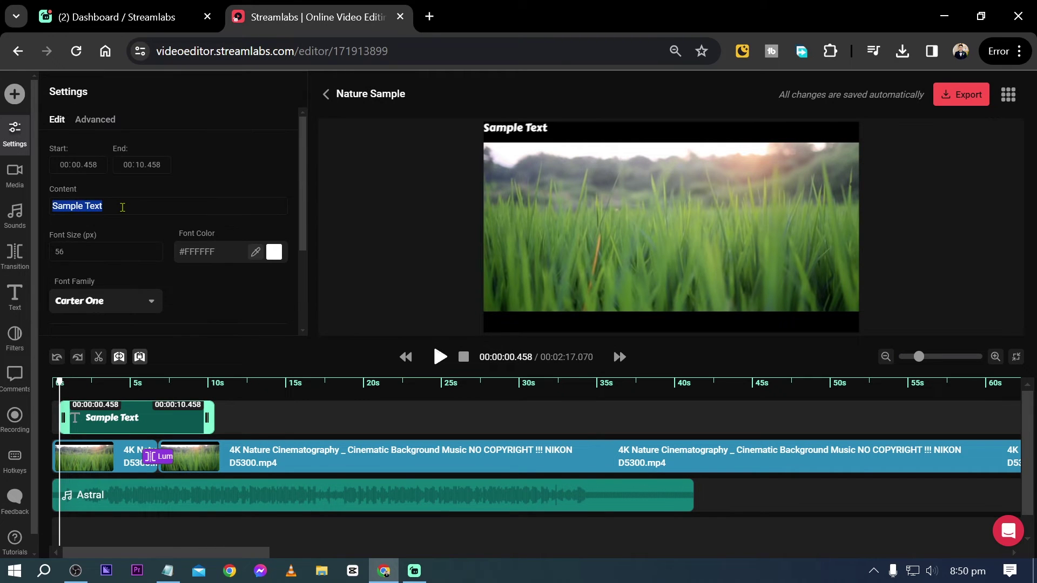
text(Nature At)
key(BackSpace)
key(BackSpace)
text(at it's finest)
key(ctrl+a)
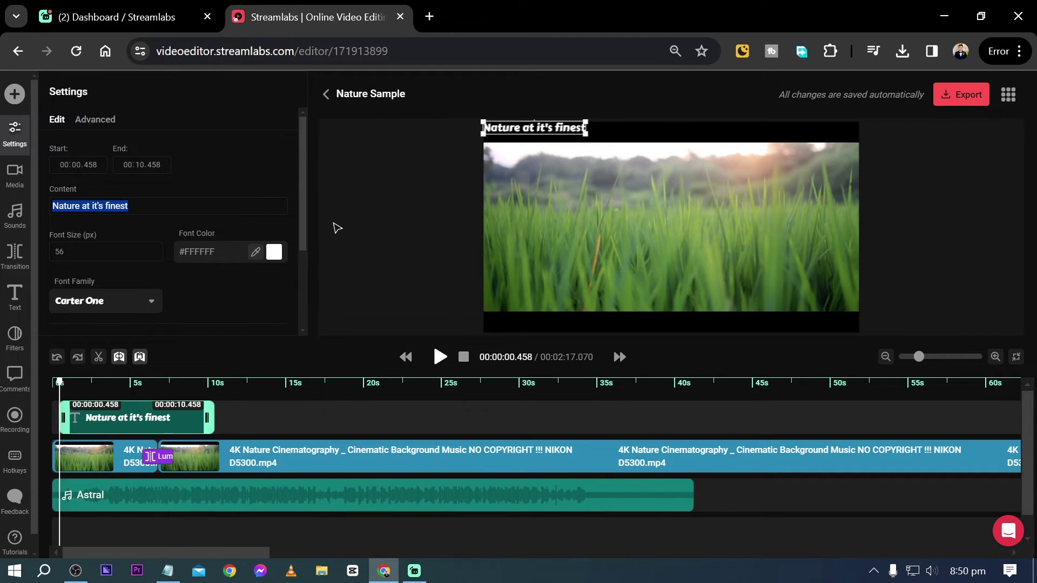
click(211, 257)
Centre and enlarge the title, set its opacity to 67%, and trim its clip end
drag(553, 129, 837, 251)
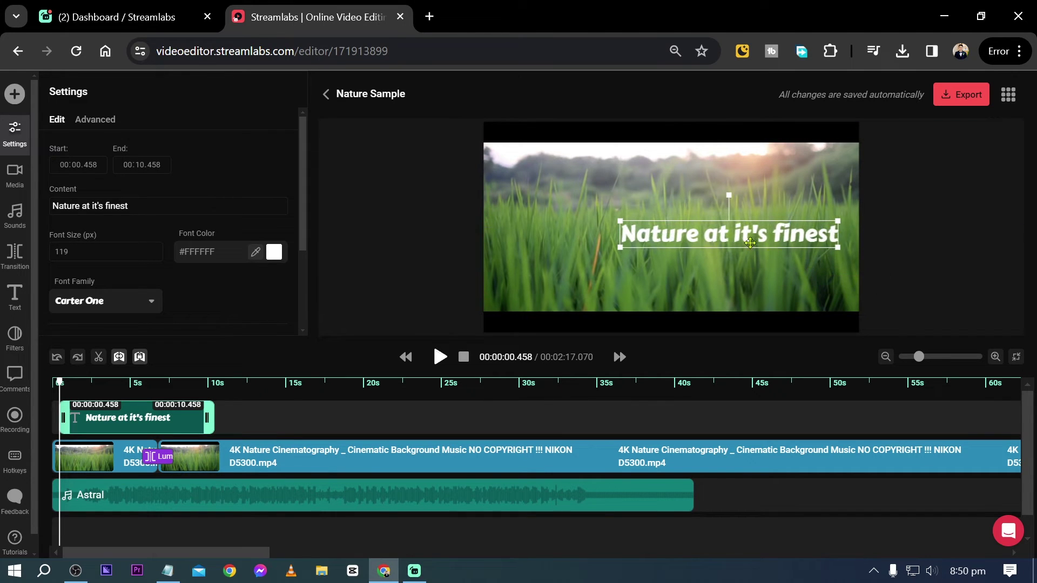
drag(724, 233, 666, 228)
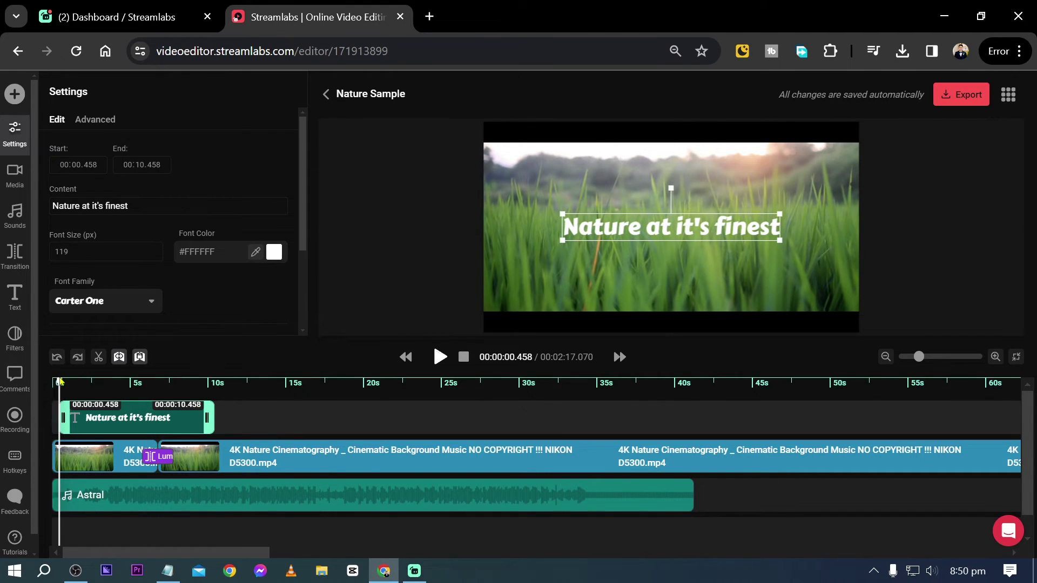
scroll(134, 232, down, 3)
scroll(135, 233, down, 1)
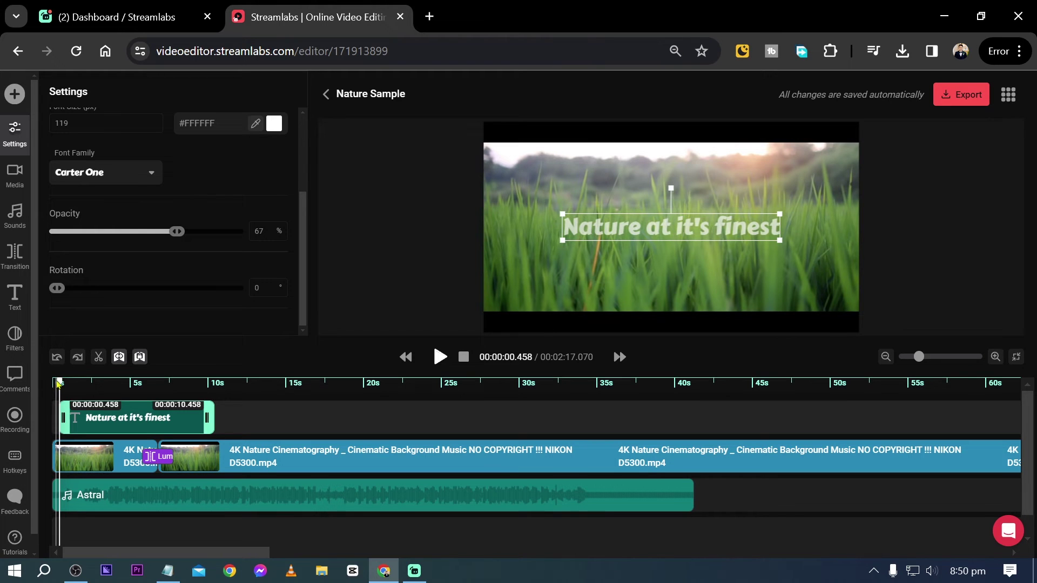
key(space)
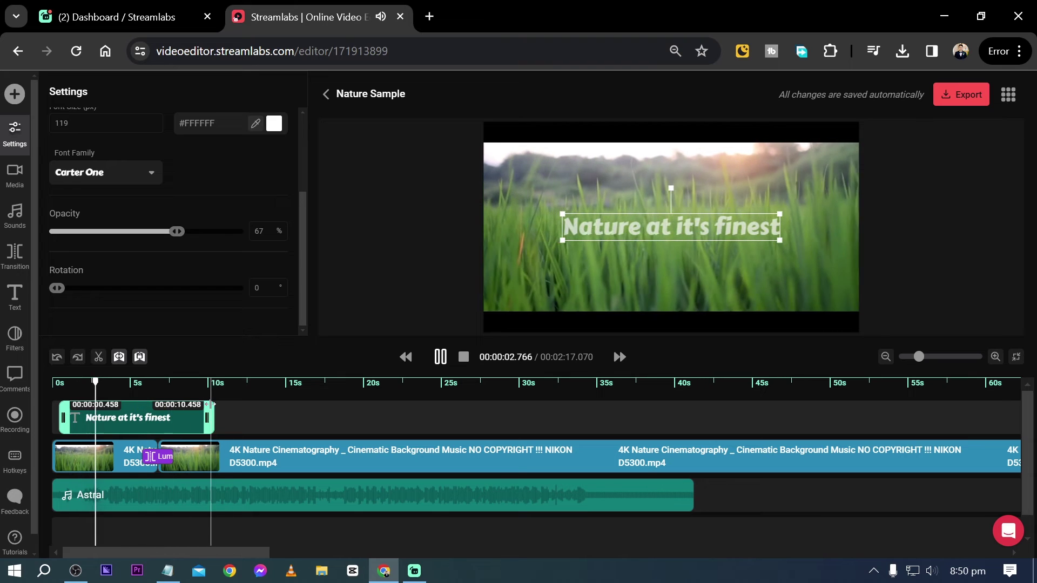
drag(212, 405, 165, 405)
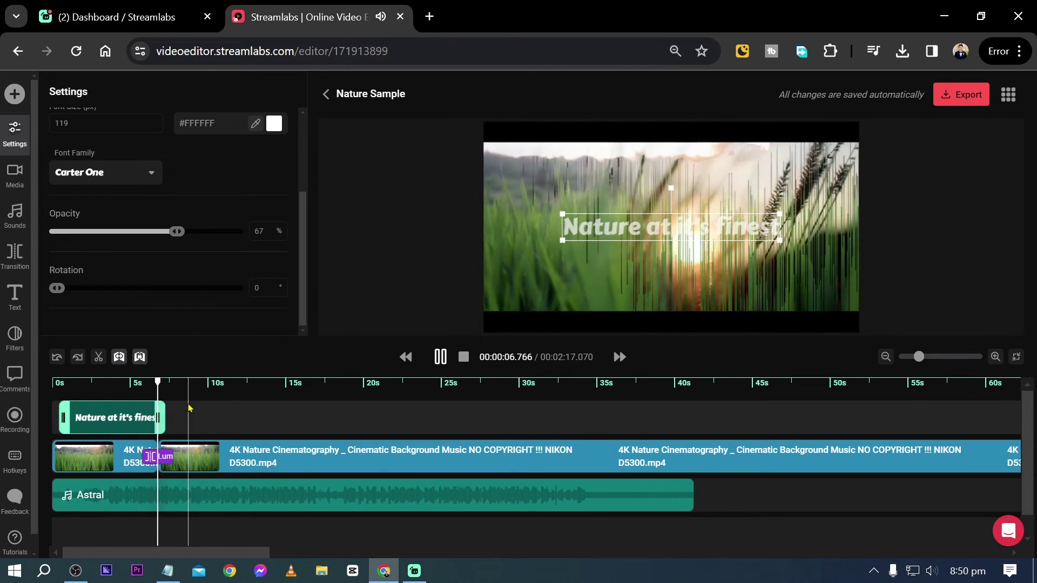
key(space)
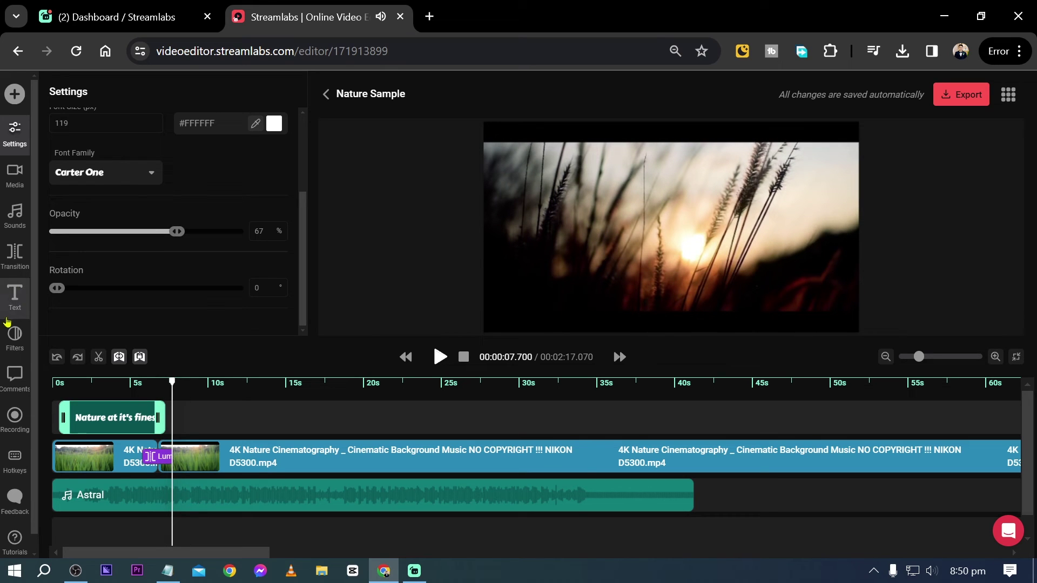
Check the empty comments panel, then open and close the recording options
click(11, 323)
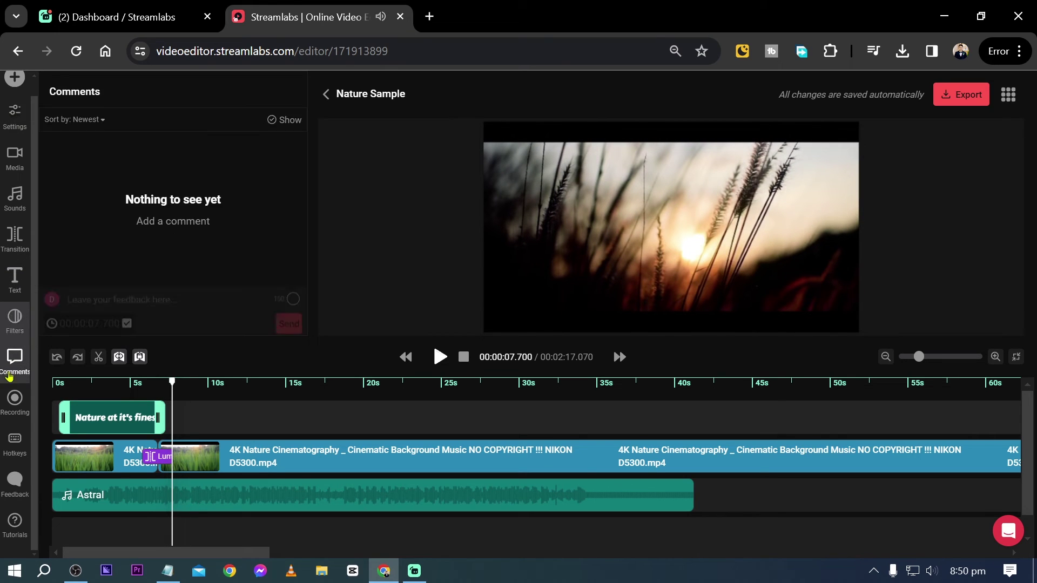
click(13, 399)
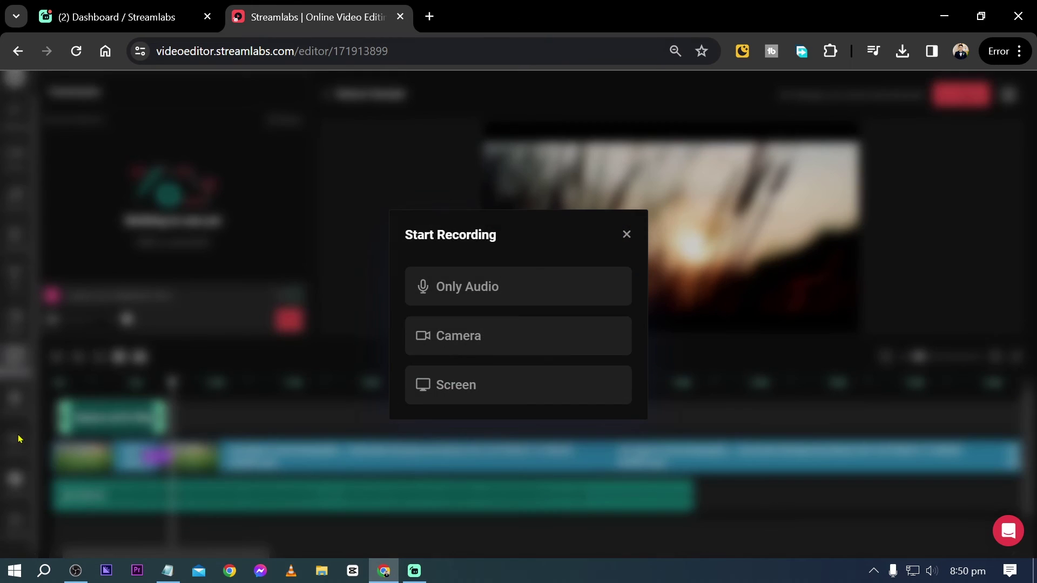
click(628, 234)
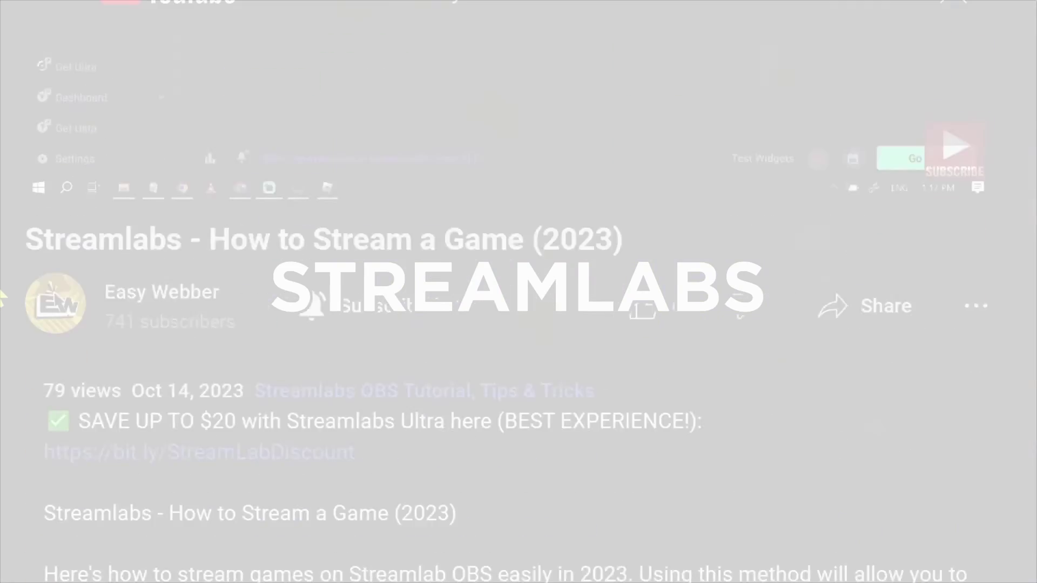
Open the description's discount link and play the Streamlabs OBS playlist
click(296, 265)
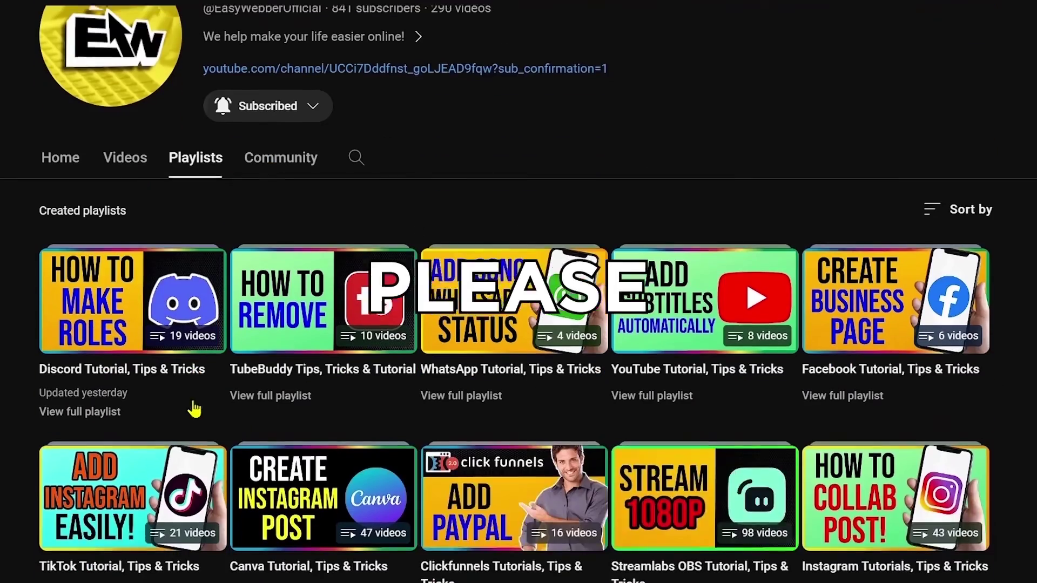
click(691, 489)
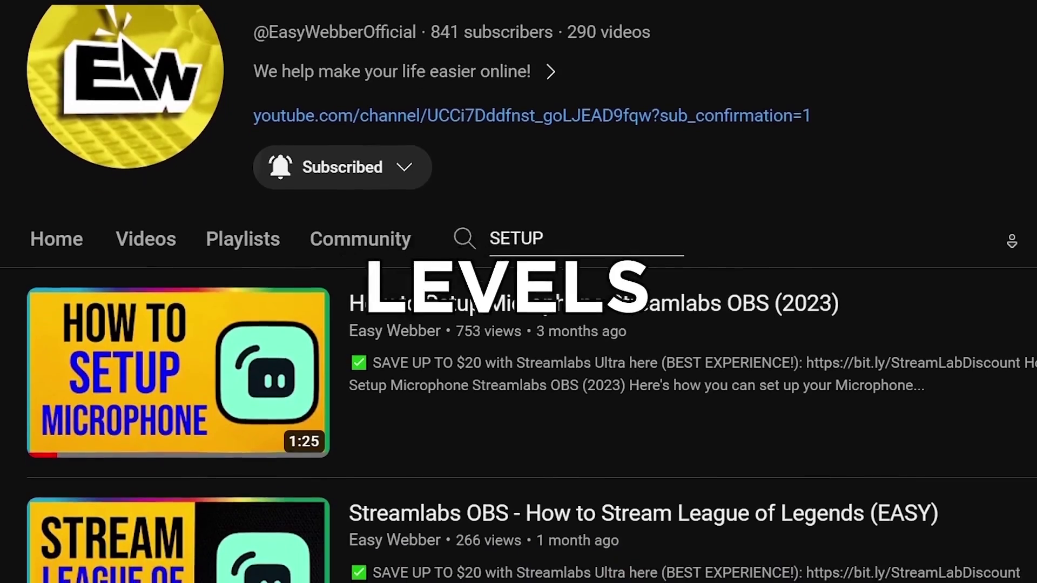
scroll(1011, 242, down, 15)
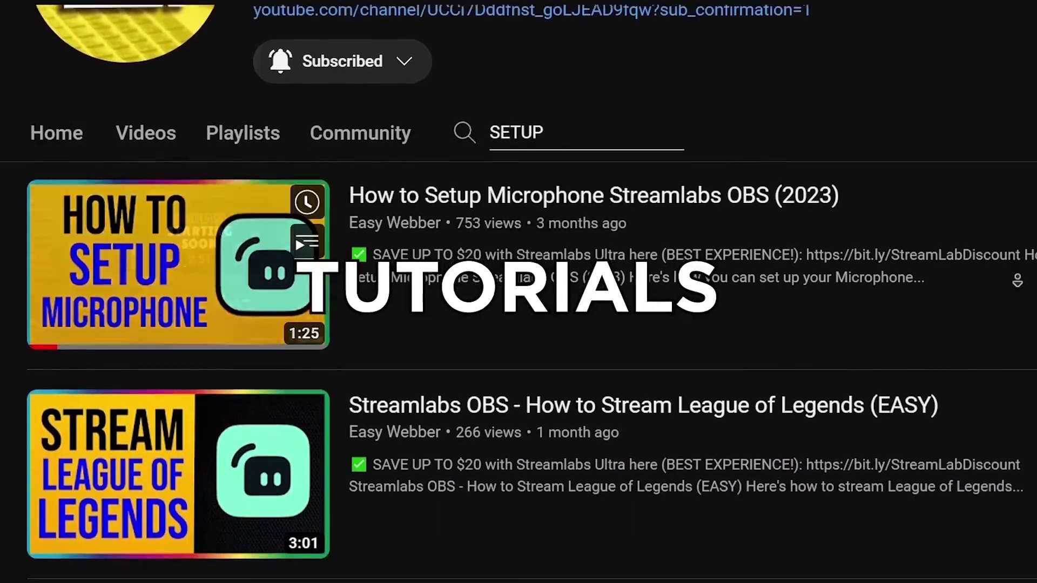
scroll(1019, 324, down, 18)
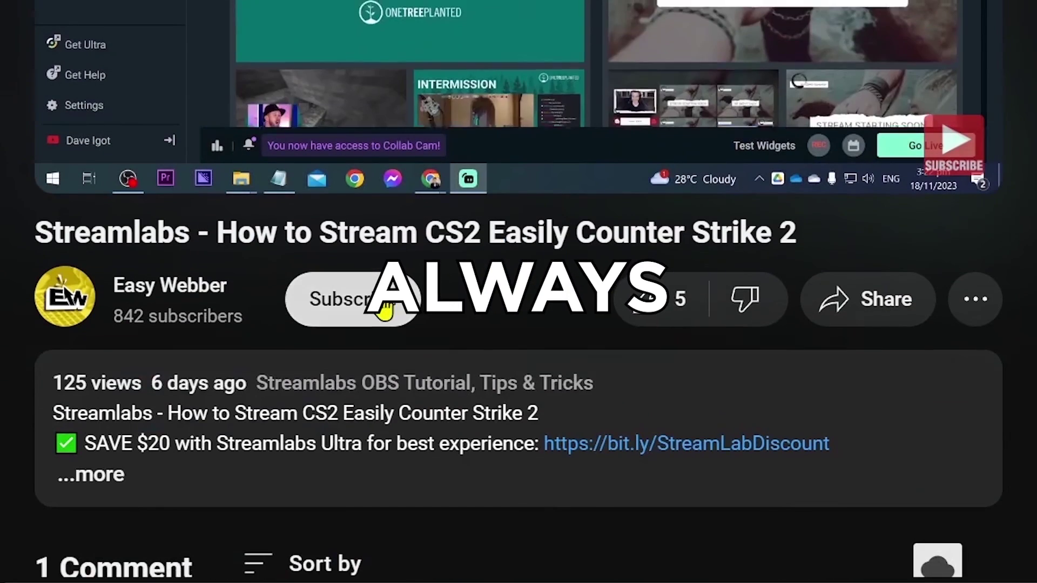
Subscribe to the channel and like the Counter Strike 2 streaming video
click(453, 312)
click(371, 319)
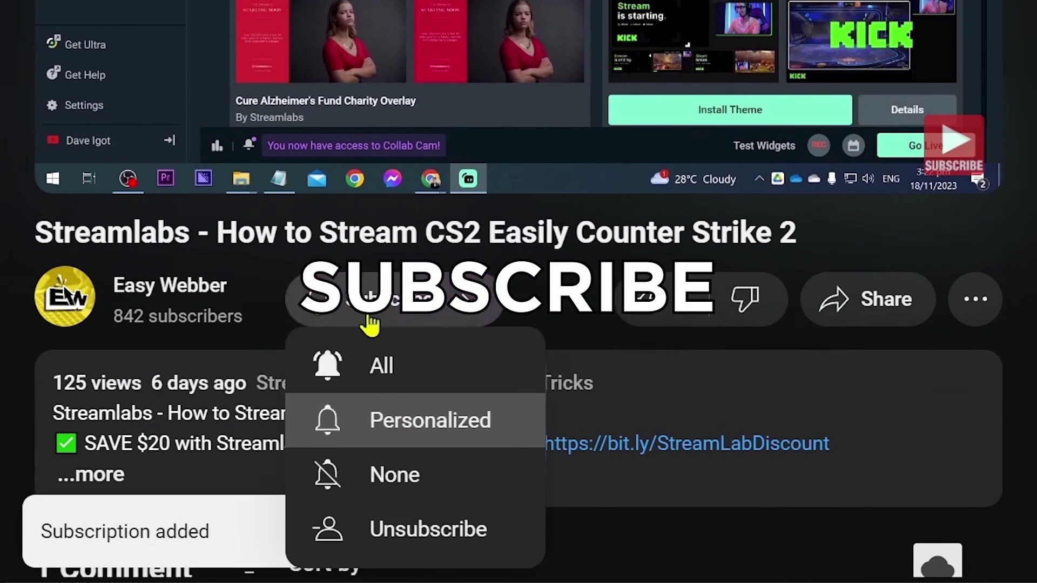
click(651, 319)
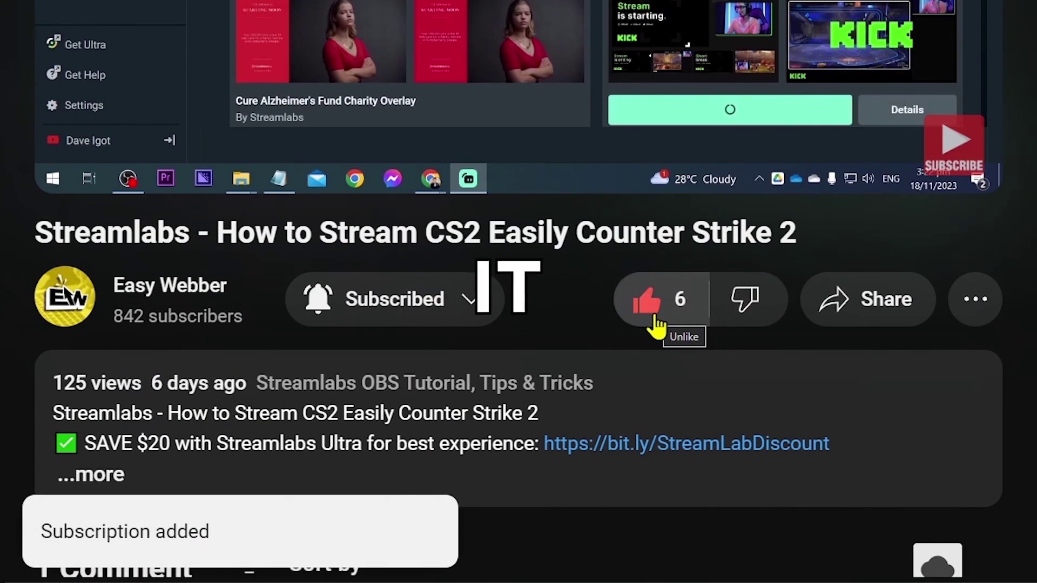